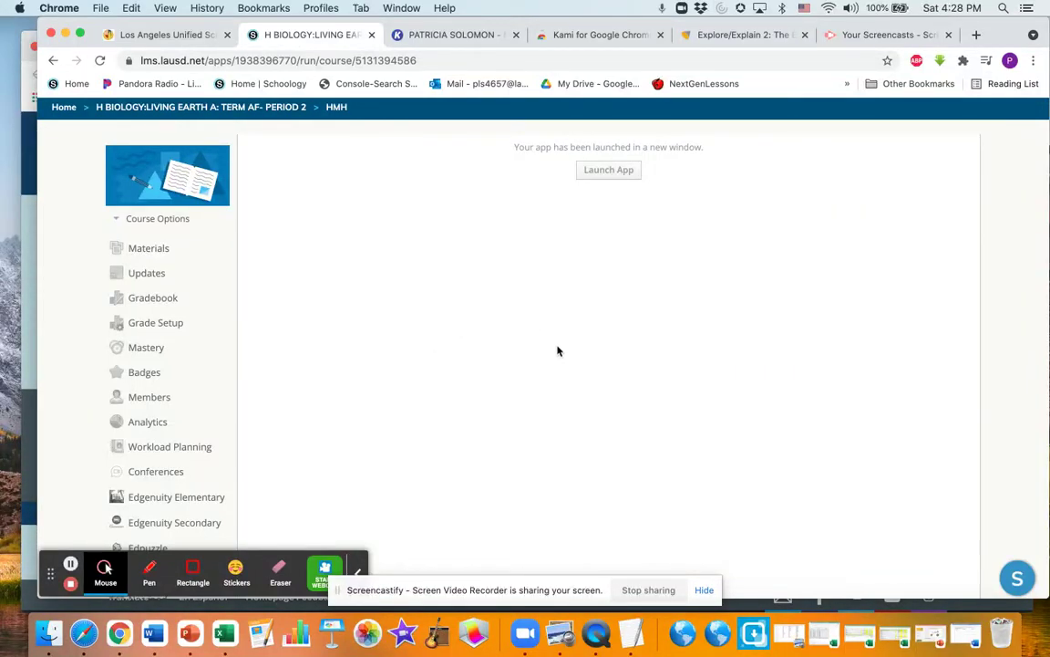
- Launch the HMH app from the H Biology: Living Earth A course and move the course window aside to reach the HMH dashboard
{"action": "scroll", "coordinate": [558, 351], "scroll_direction": "down", "scroll_amount": 4}
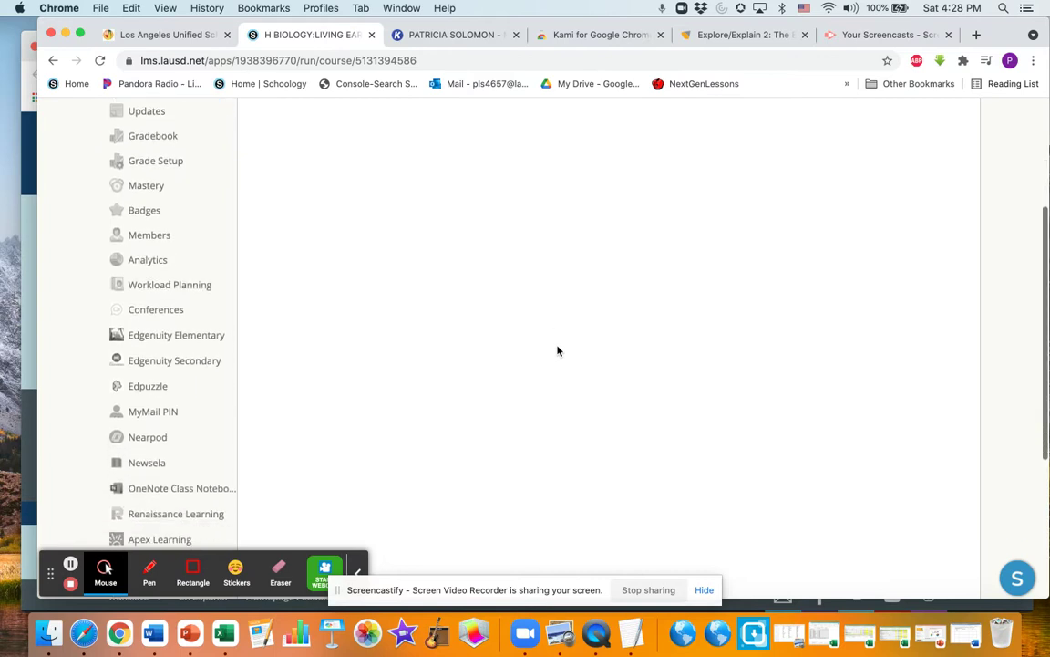
{"action": "scroll", "coordinate": [558, 351], "scroll_direction": "down", "scroll_amount": 7}
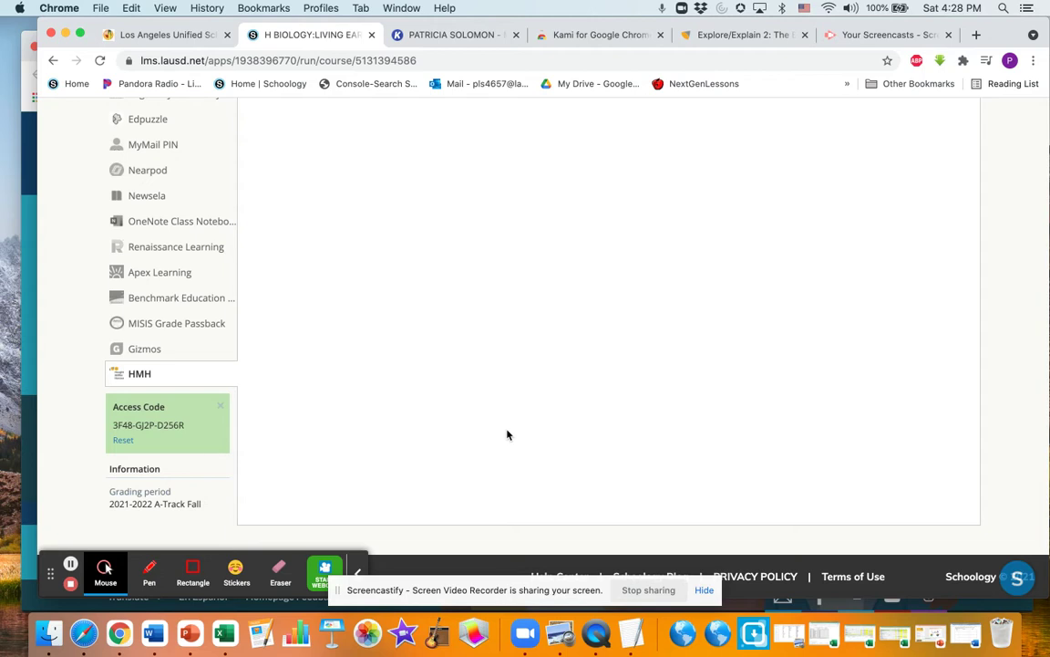
{"action": "scroll", "coordinate": [508, 434], "scroll_direction": "up", "scroll_amount": 10}
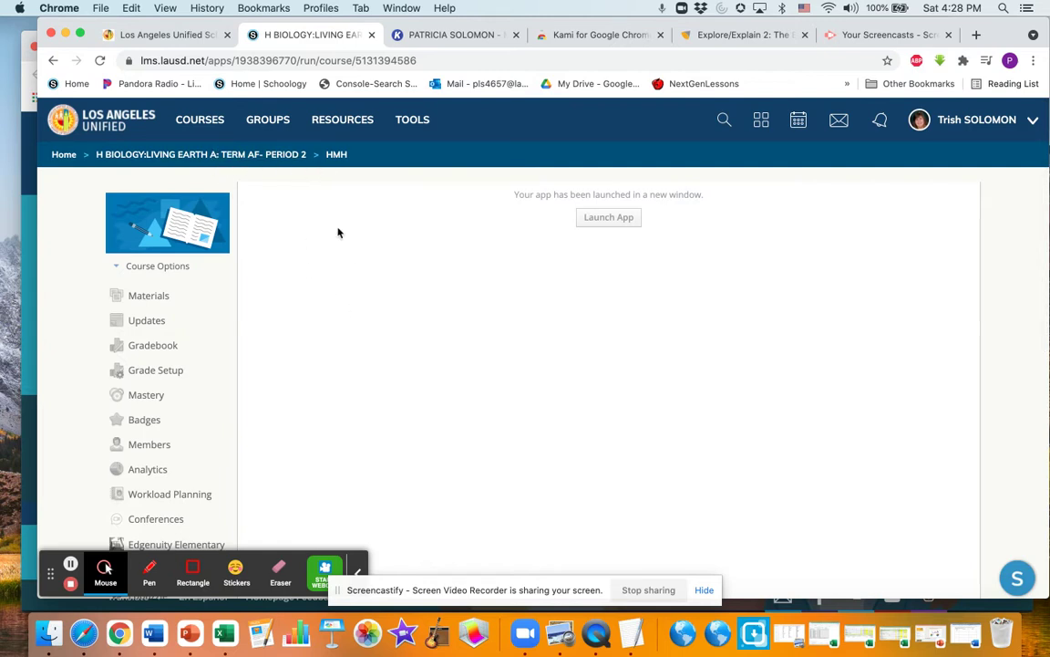
{"action": "scroll", "coordinate": [328, 321], "scroll_direction": "down", "scroll_amount": 5}
{"action": "scroll", "coordinate": [326, 322], "scroll_direction": "down", "scroll_amount": 5}
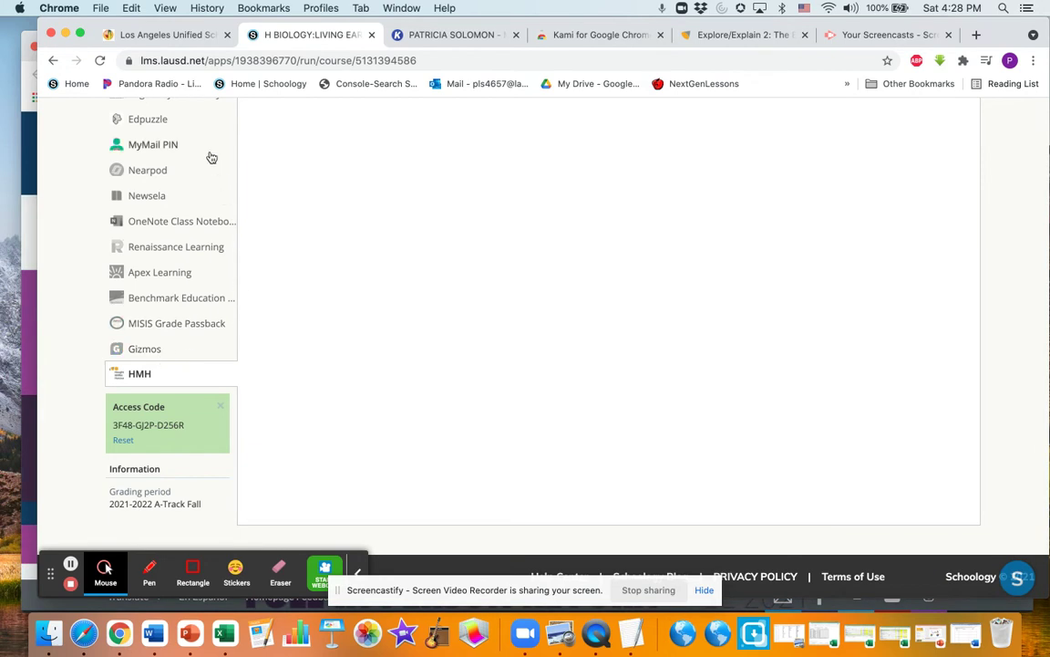
{"action": "scroll", "coordinate": [209, 157], "scroll_direction": "up", "scroll_amount": 5}
{"action": "scroll", "coordinate": [211, 158], "scroll_direction": "up", "scroll_amount": 5}
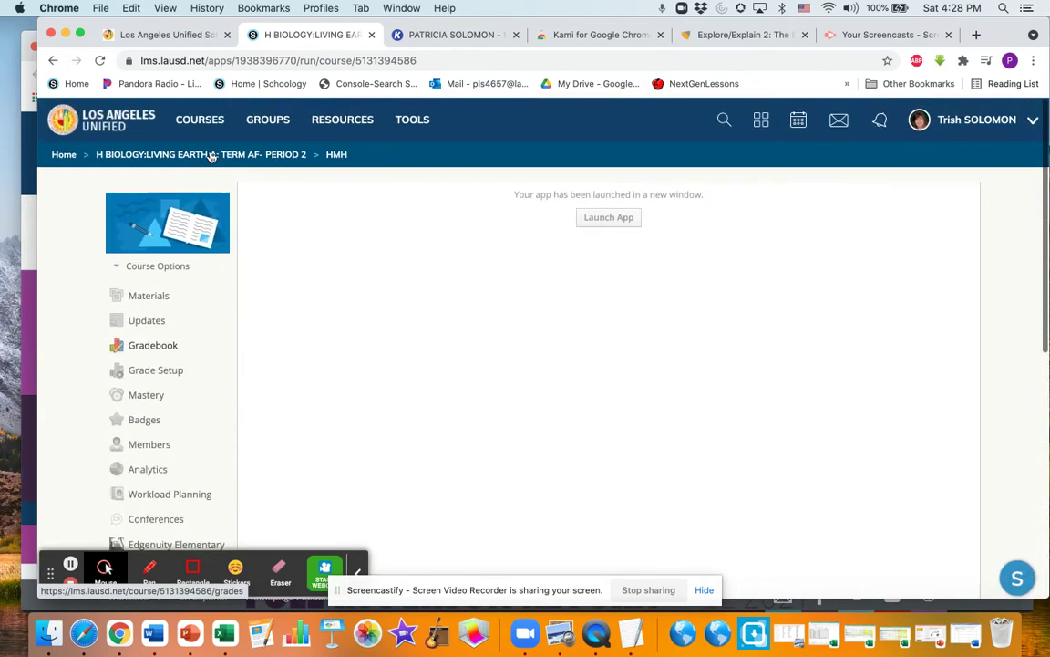
{"action": "scroll", "coordinate": [211, 157], "scroll_direction": "down", "scroll_amount": 10}
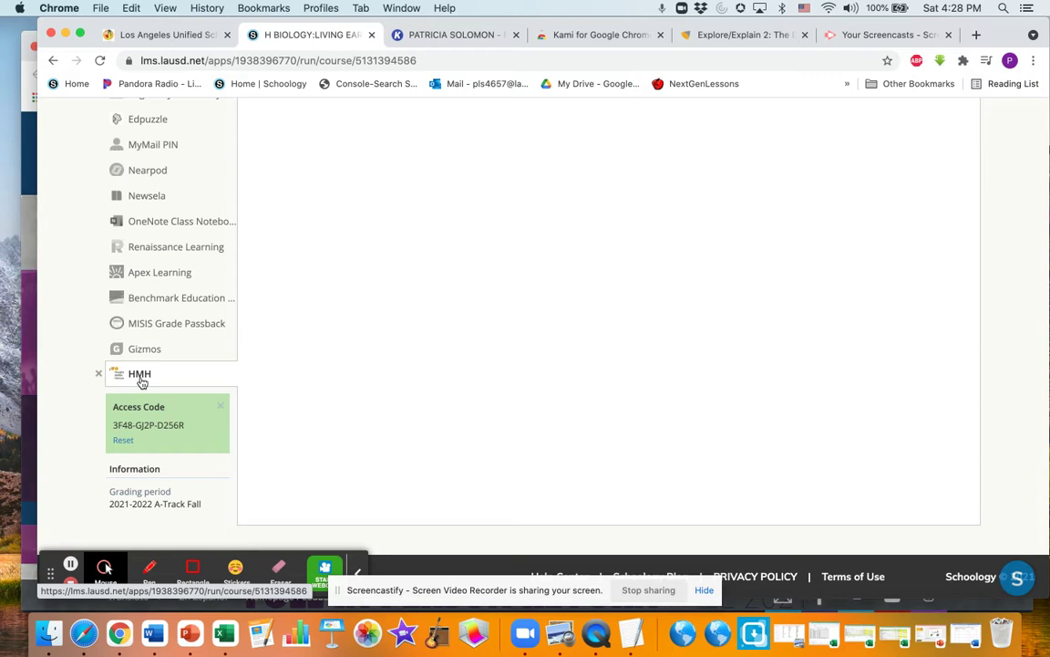
{"action": "left_click", "coordinate": [139, 376]}
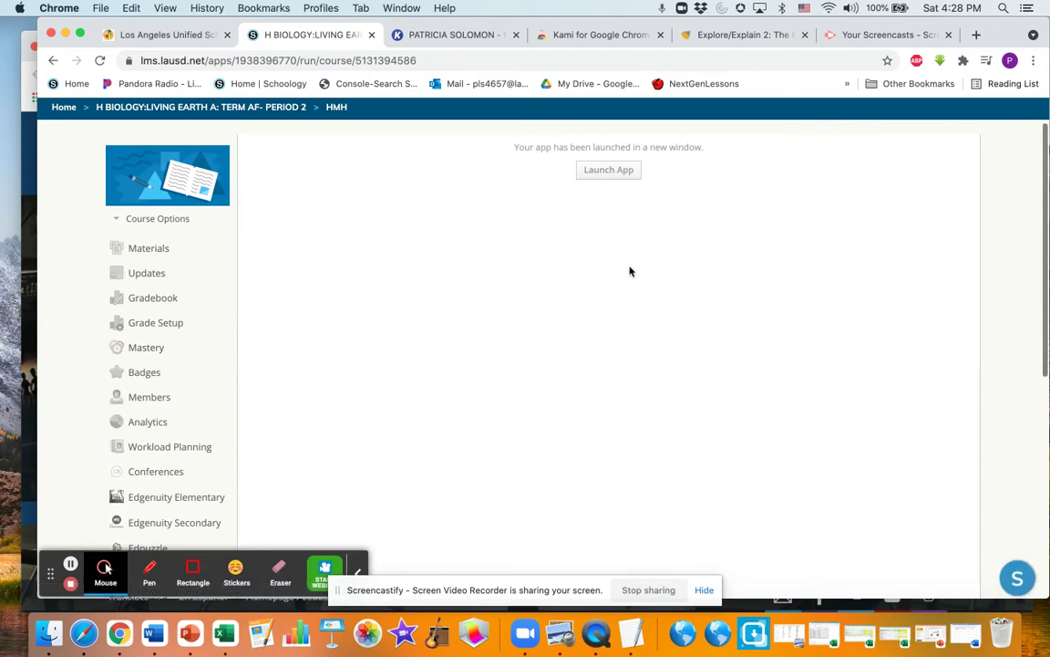
{"action": "left_click_drag", "start_coordinate": [1004, 34], "coordinate": [1009, 121]}
{"action": "left_click", "coordinate": [632, 40]}
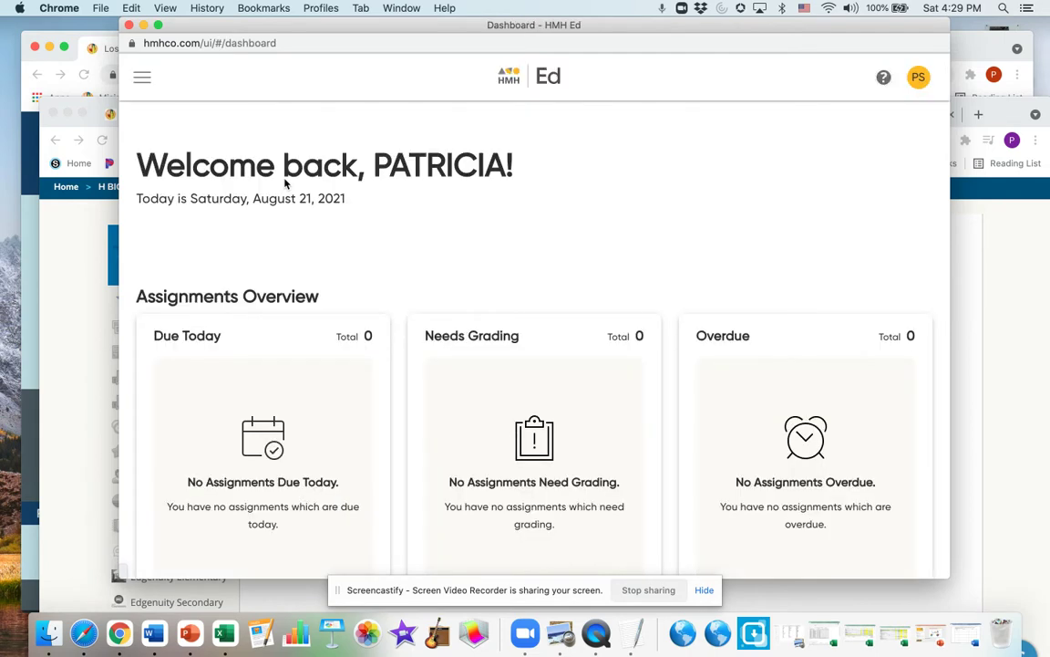
- Look over the HMH Ed dashboard's messages and assignments overview, and open the My Classes page
{"action": "scroll", "coordinate": [507, 237], "scroll_direction": "down", "scroll_amount": 1}
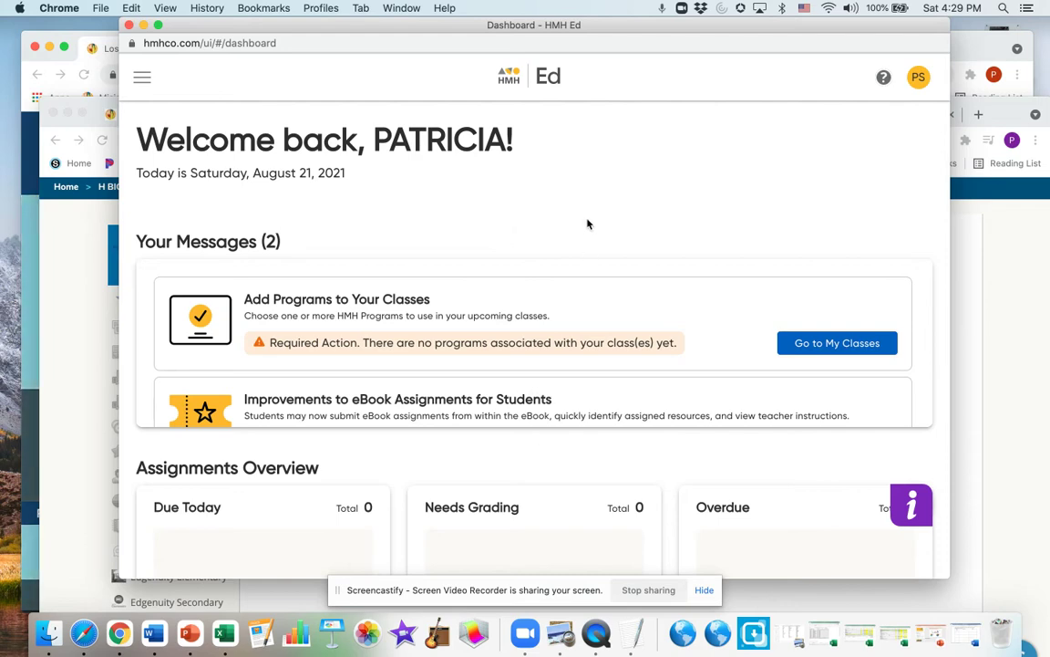
{"action": "scroll", "coordinate": [588, 223], "scroll_direction": "down", "scroll_amount": 5}
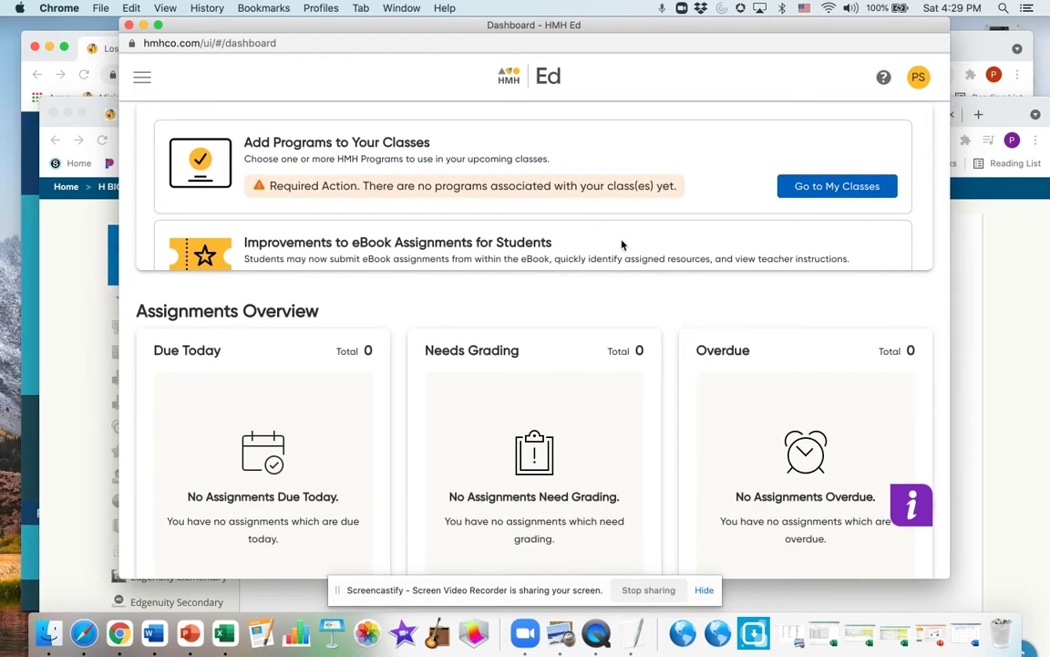
{"action": "scroll", "coordinate": [271, 498], "scroll_direction": "down", "scroll_amount": 10}
{"action": "scroll", "coordinate": [271, 498], "scroll_direction": "up", "scroll_amount": 15}
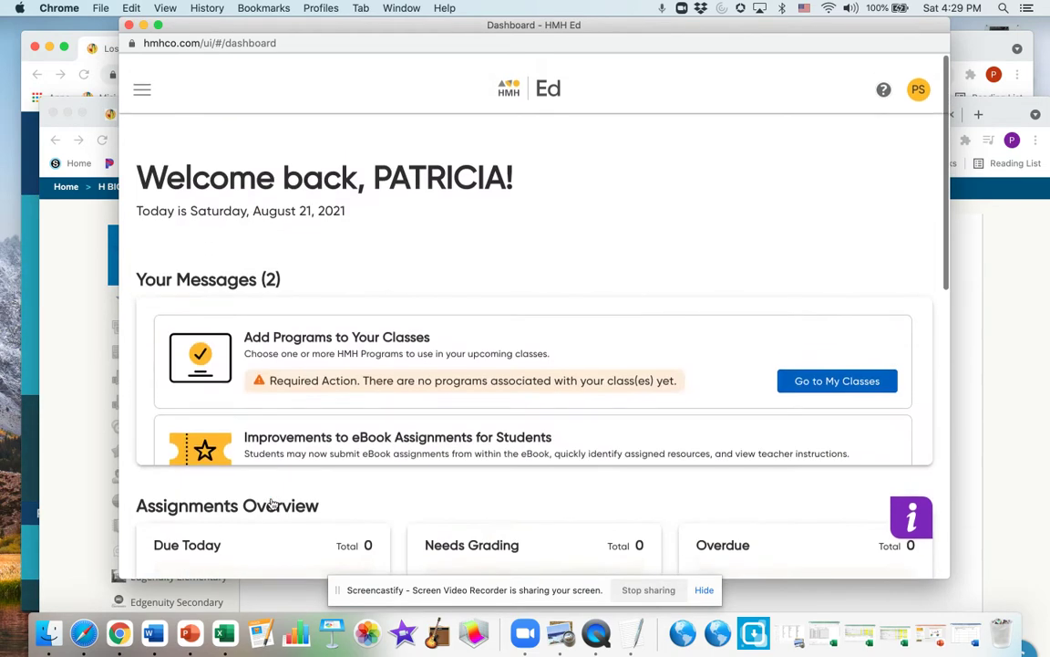
{"action": "left_click", "coordinate": [142, 77]}
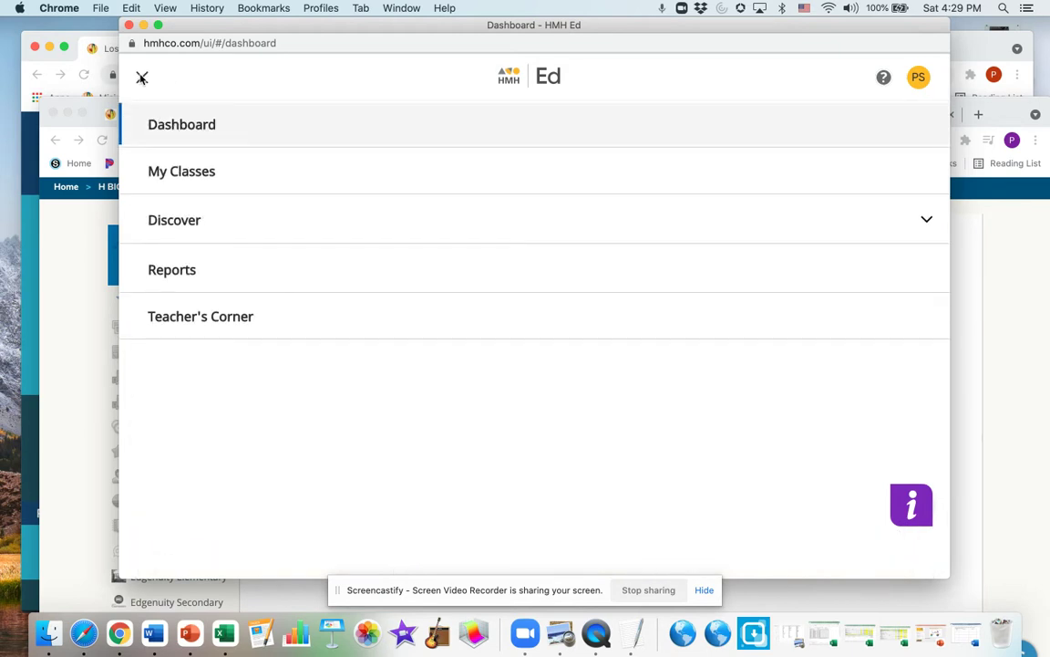
{"action": "left_click", "coordinate": [189, 175]}
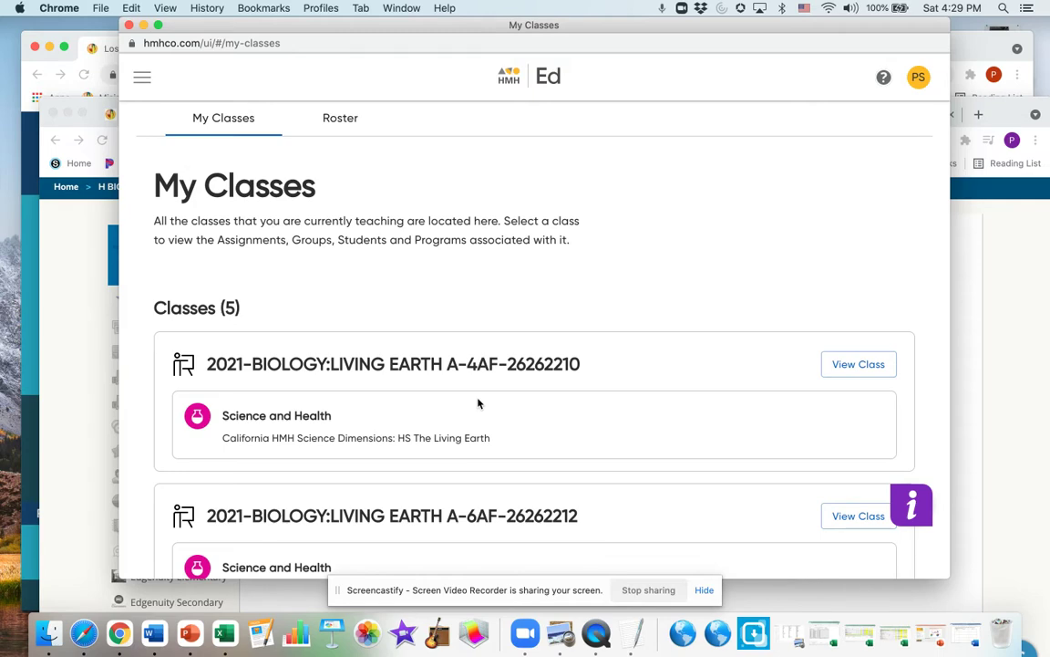
- Open the Biology: Living Earth A-4AF class from the class list to show its assignments
{"action": "scroll", "coordinate": [479, 403], "scroll_direction": "down", "scroll_amount": 5}
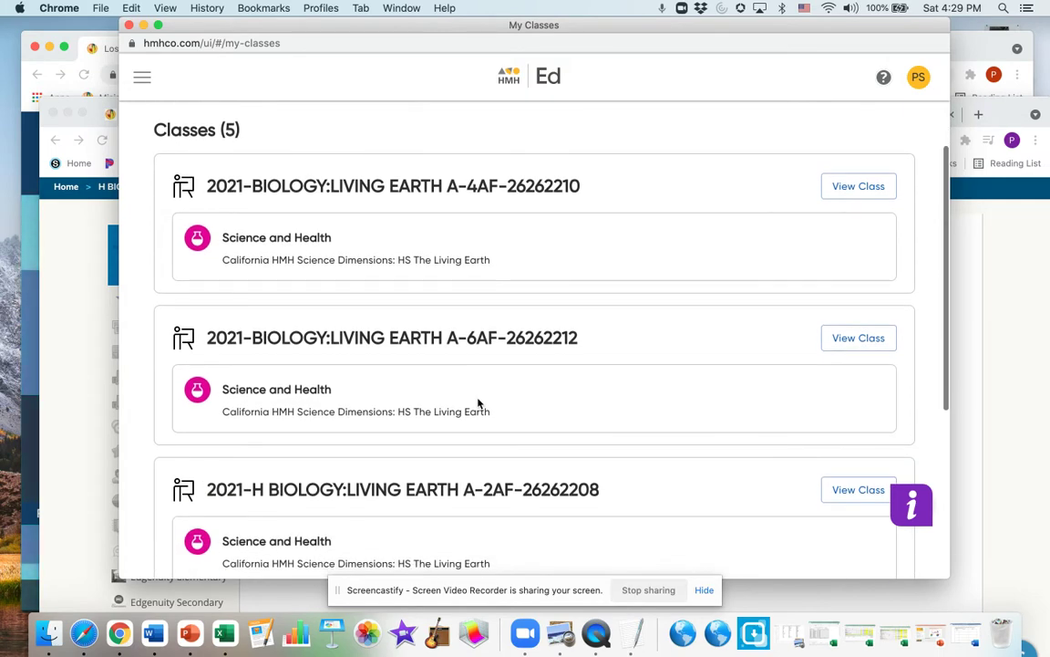
{"action": "scroll", "coordinate": [479, 403], "scroll_direction": "up", "scroll_amount": 2}
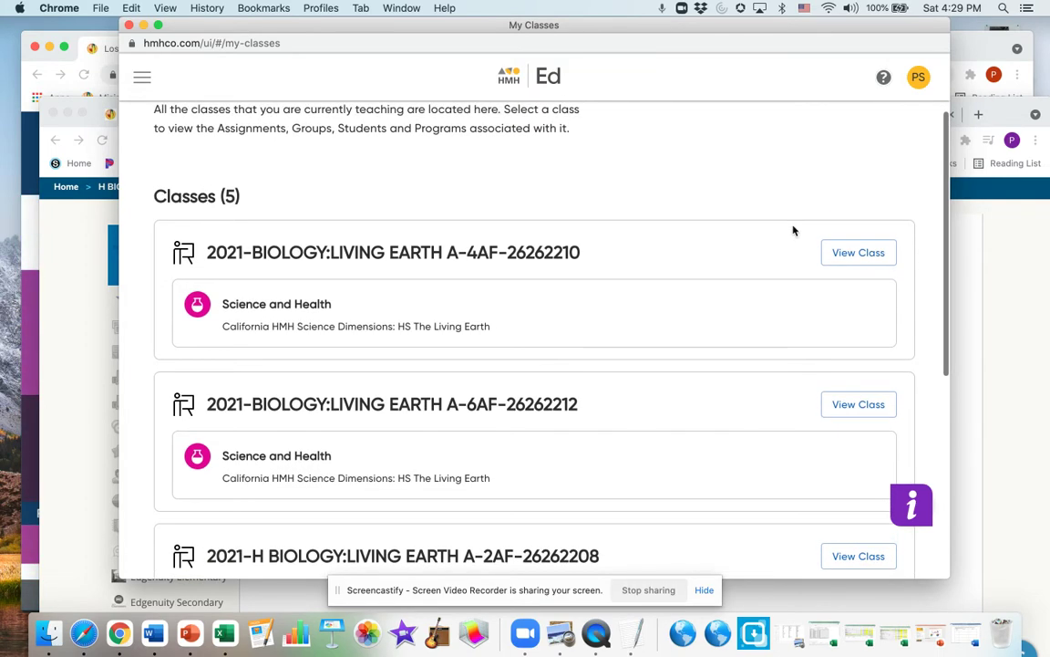
{"action": "left_click", "coordinate": [845, 250]}
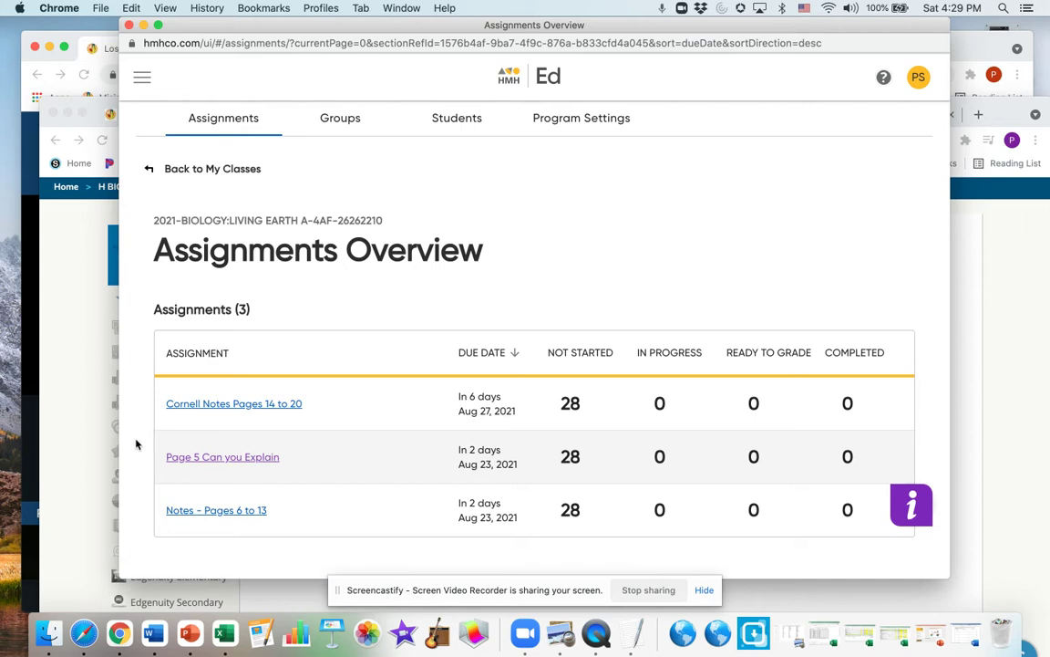
- Open the "Page 5 Can you Explain" assignment in the eBook and move its browser window up to fit the screen
{"action": "left_click", "coordinate": [238, 458]}
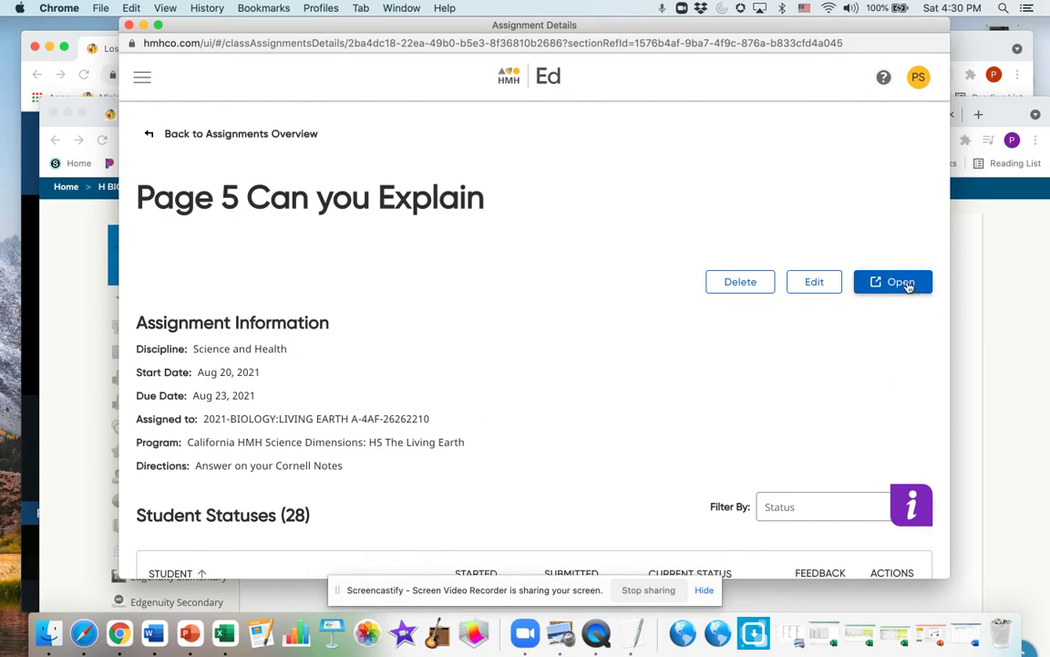
{"action": "left_click", "coordinate": [906, 283]}
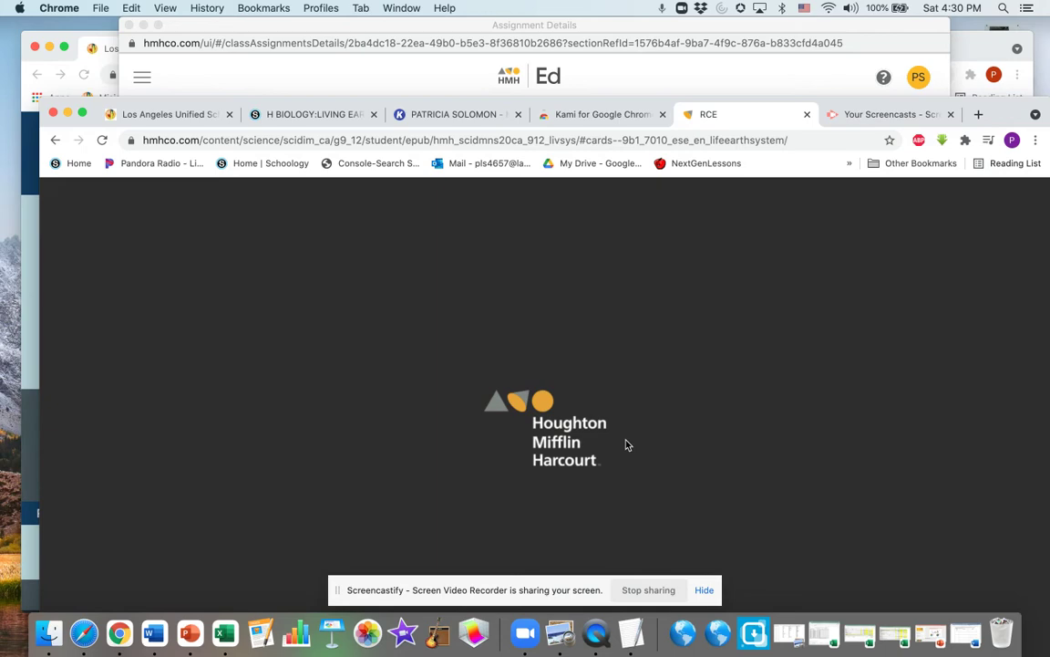
{"action": "scroll", "coordinate": [626, 438], "scroll_direction": "down", "scroll_amount": 2}
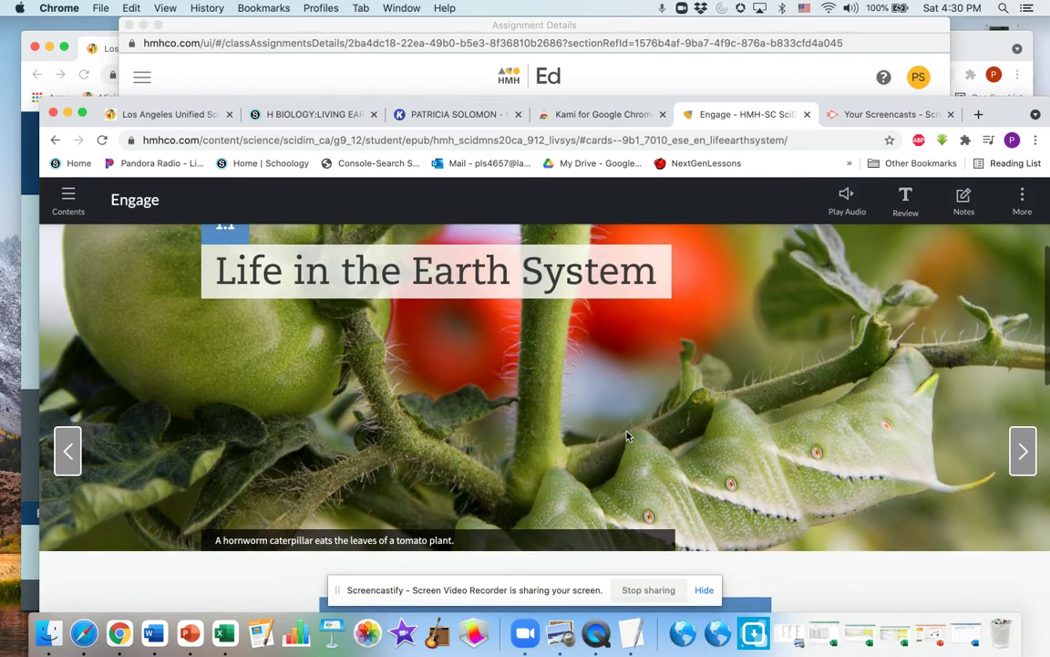
{"action": "left_click_drag", "start_coordinate": [1003, 114], "coordinate": [992, 13]}
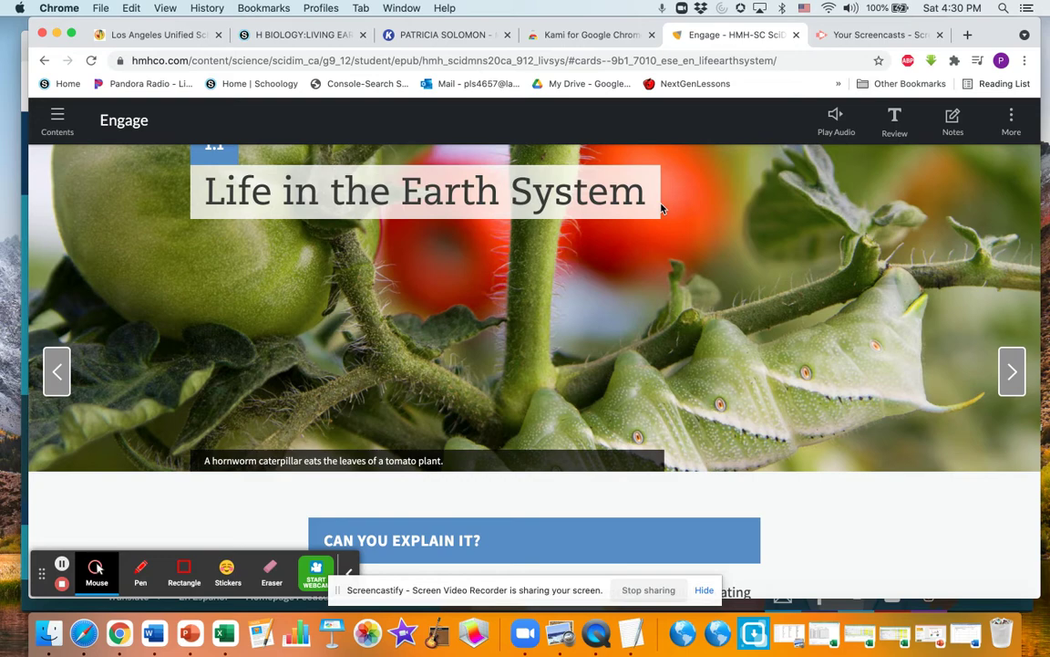
- Examine the Engage section of Life in the Earth System, including the Can You Explain It? text, the Predict question and the Evidence Notebook
{"action": "scroll", "coordinate": [725, 399], "scroll_direction": "down", "scroll_amount": 6}
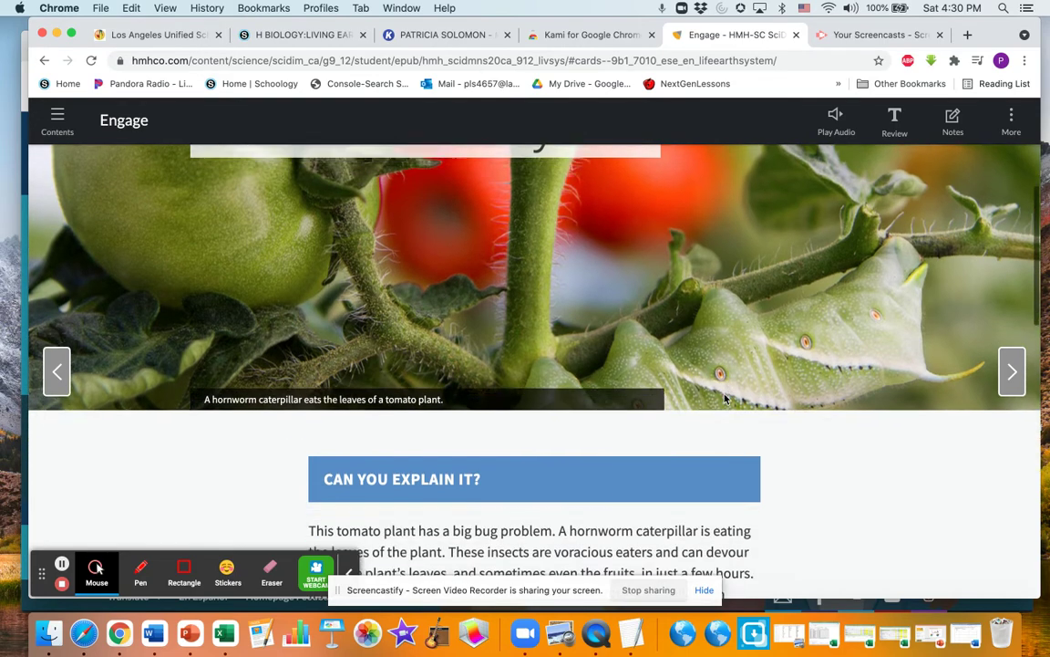
{"action": "scroll", "coordinate": [725, 400], "scroll_direction": "up", "scroll_amount": 3}
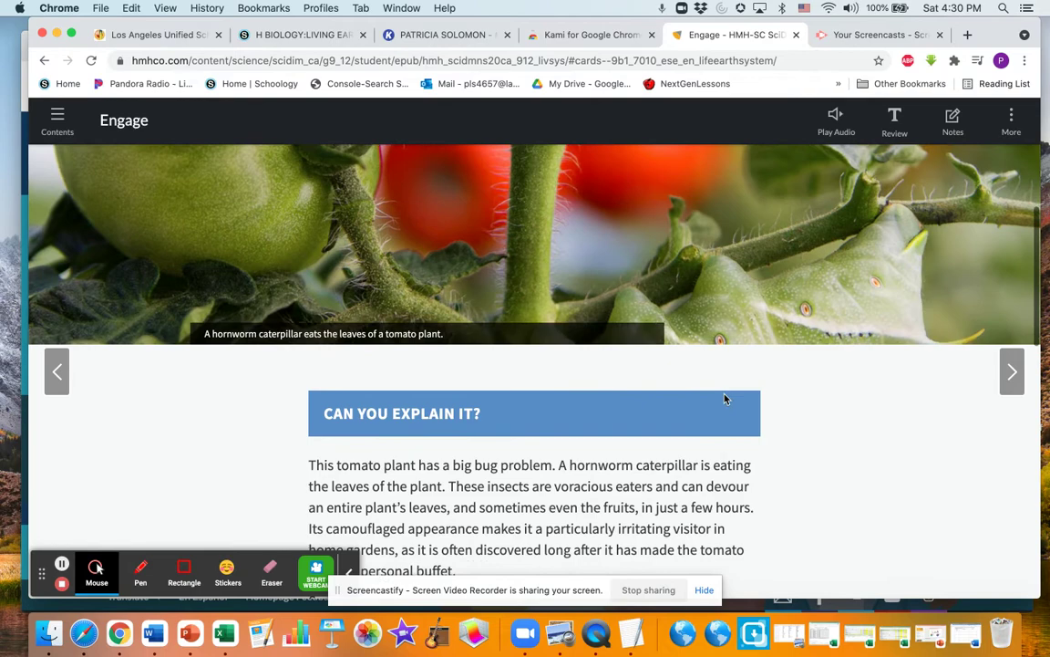
{"action": "scroll", "coordinate": [725, 400], "scroll_direction": "down", "scroll_amount": 8}
{"action": "scroll", "coordinate": [725, 399], "scroll_direction": "down", "scroll_amount": 5}
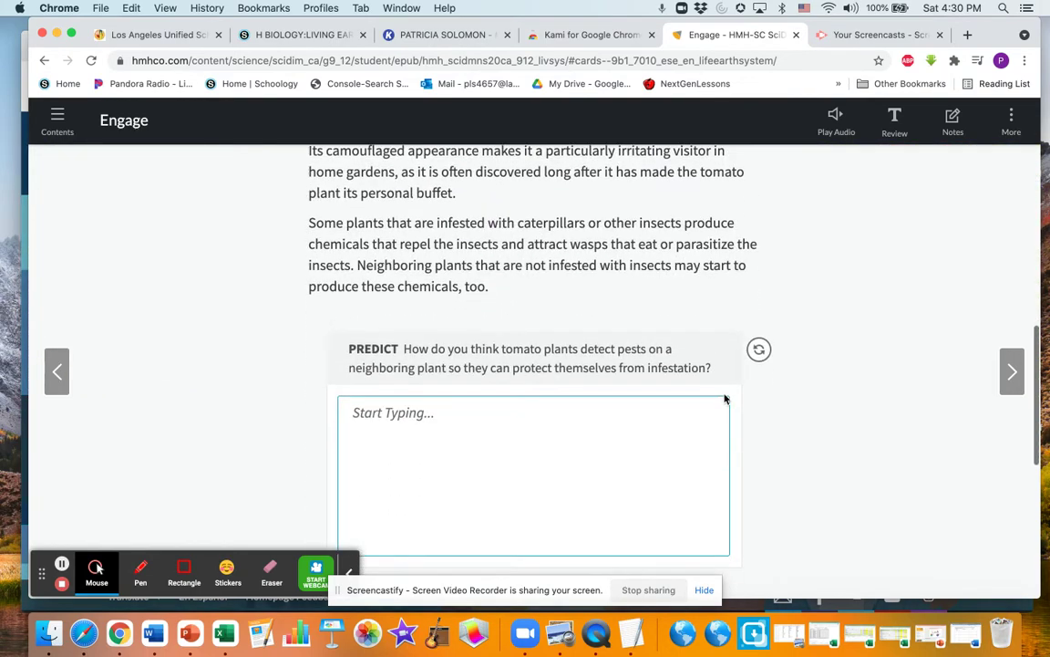
{"action": "scroll", "coordinate": [725, 400], "scroll_direction": "up", "scroll_amount": 3}
{"action": "scroll", "coordinate": [725, 398], "scroll_direction": "up", "scroll_amount": 5}
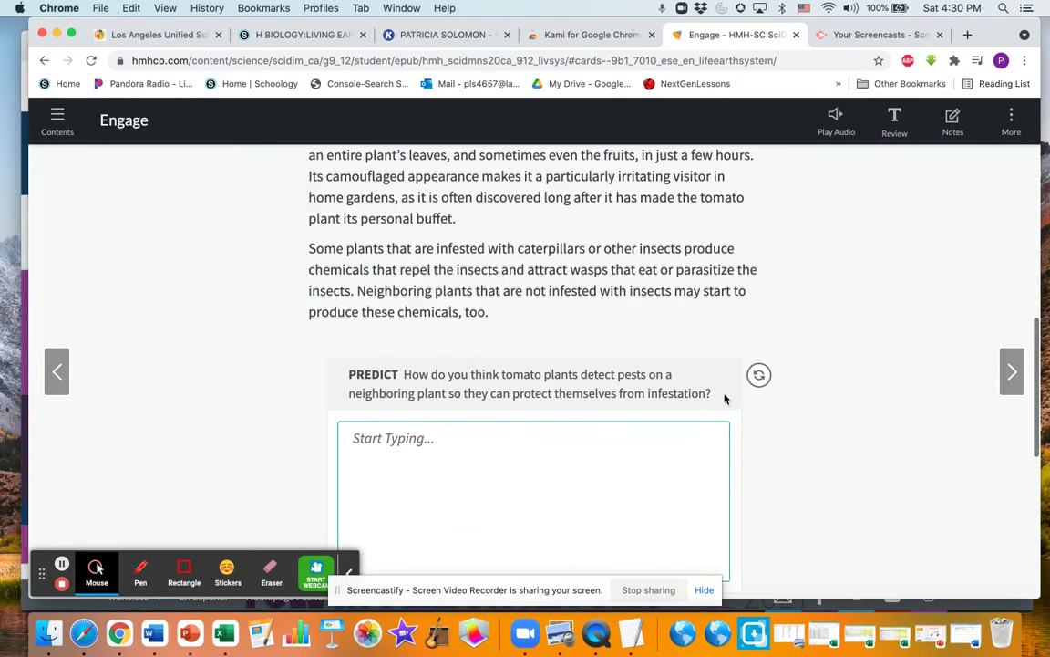
{"action": "scroll", "coordinate": [725, 399], "scroll_direction": "up", "scroll_amount": 8}
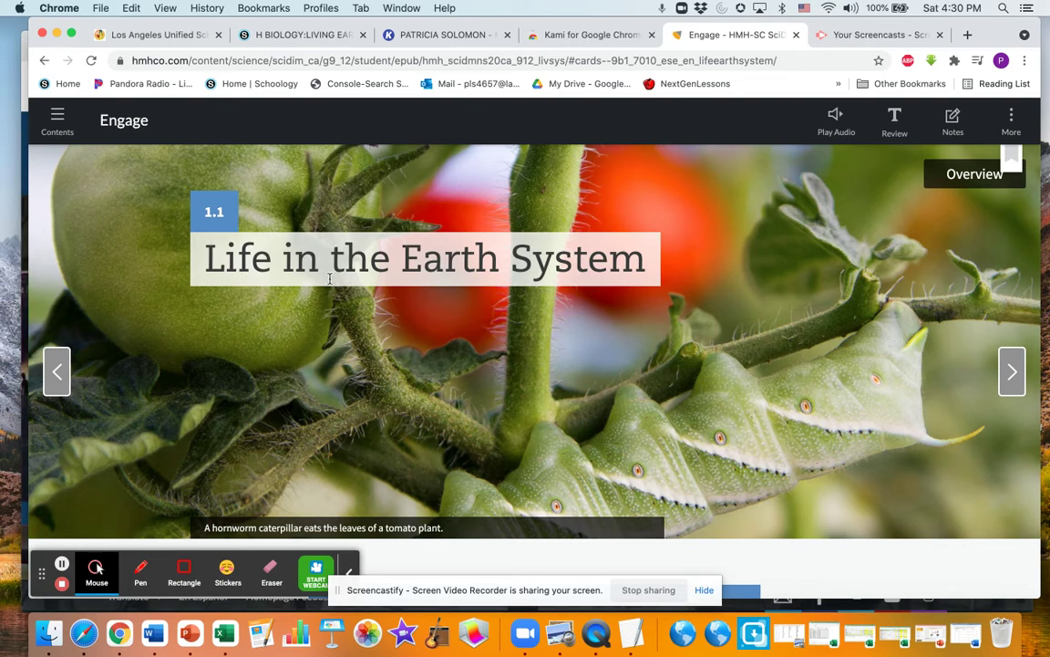
{"action": "scroll", "coordinate": [606, 307], "scroll_direction": "down", "scroll_amount": 5}
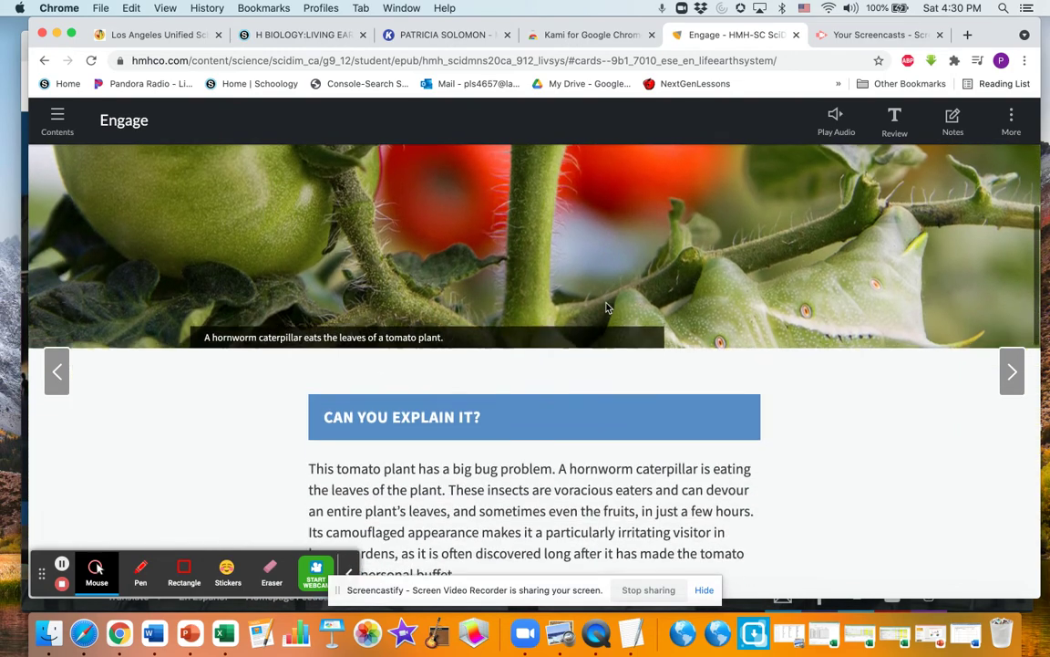
{"action": "scroll", "coordinate": [606, 307], "scroll_direction": "down", "scroll_amount": 2}
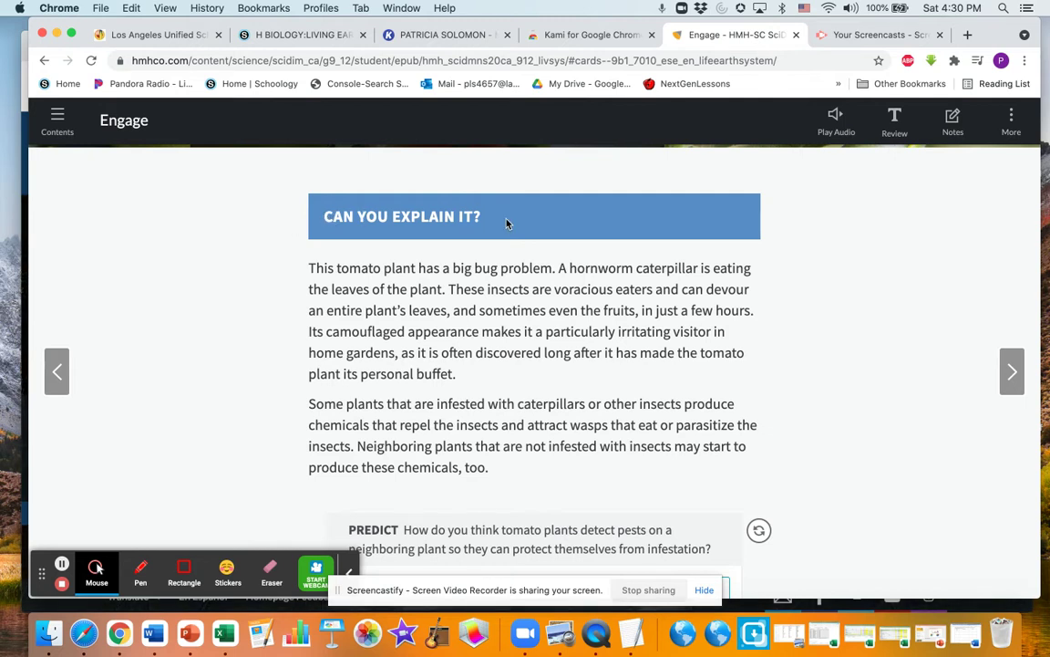
{"action": "scroll", "coordinate": [563, 446], "scroll_direction": "down", "scroll_amount": 3}
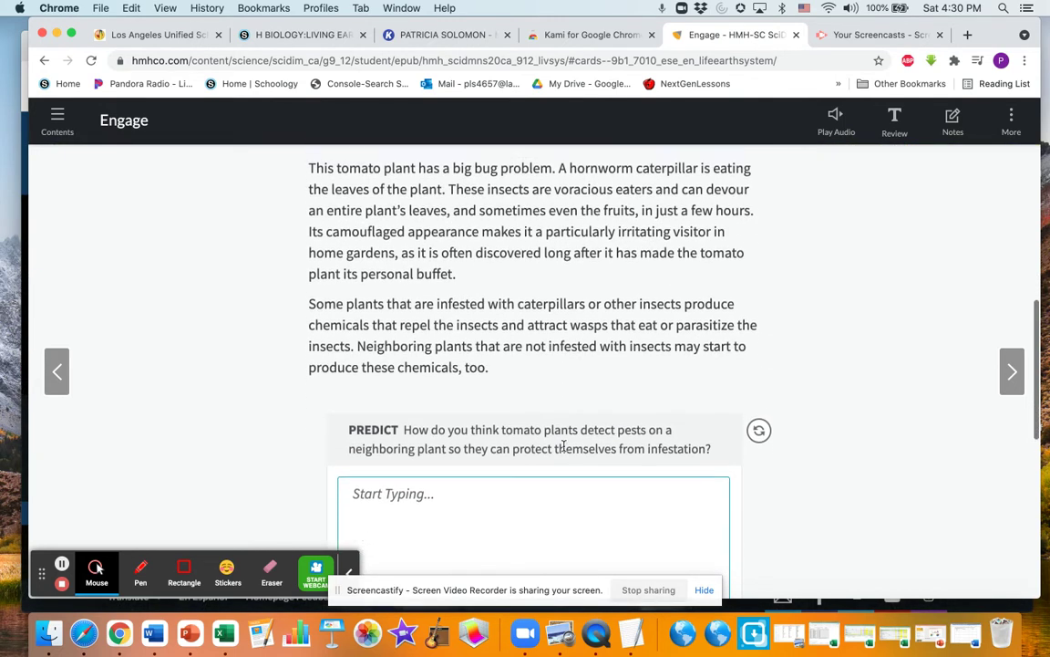
{"action": "scroll", "coordinate": [439, 476], "scroll_direction": "down", "scroll_amount": 4}
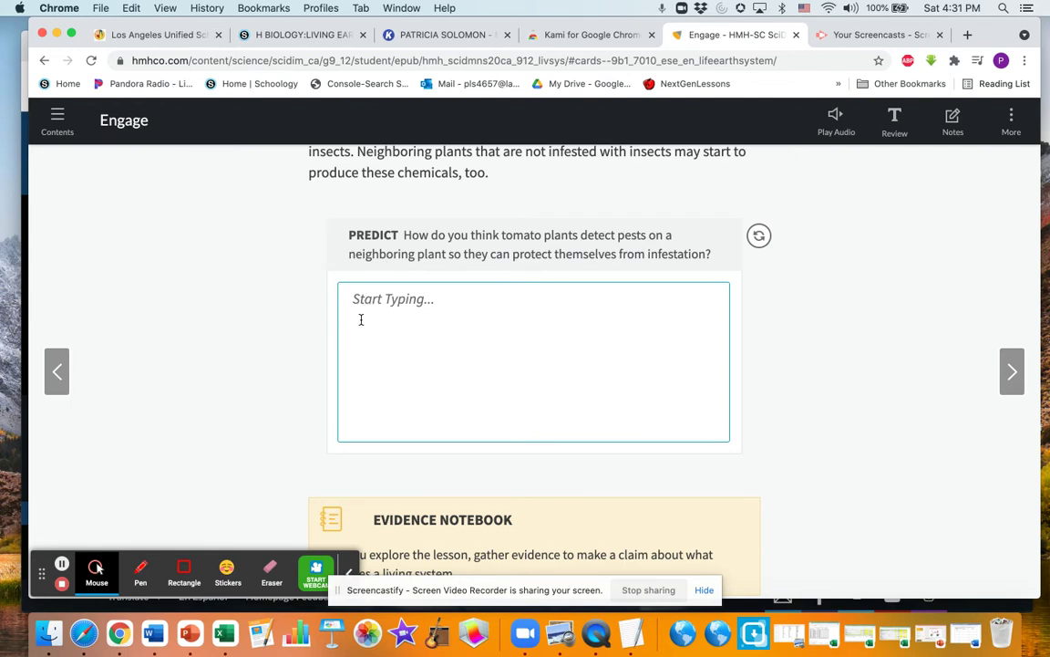
{"action": "scroll", "coordinate": [732, 427], "scroll_direction": "down", "scroll_amount": 5}
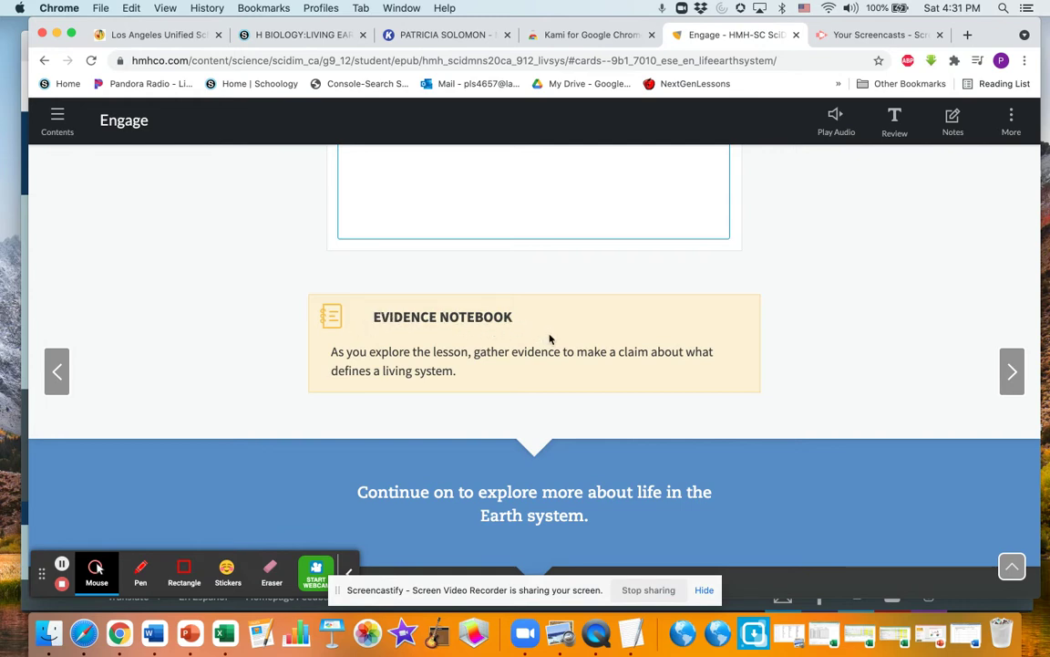
{"action": "scroll", "coordinate": [841, 345], "scroll_direction": "up", "scroll_amount": 15}
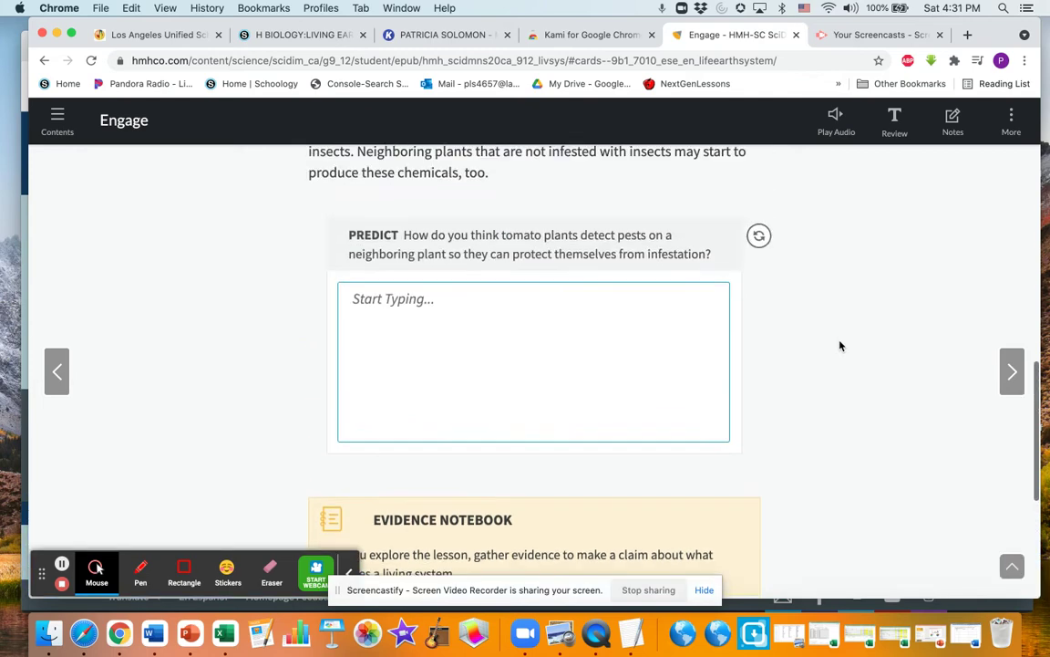
{"action": "scroll", "coordinate": [841, 346], "scroll_direction": "up", "scroll_amount": 1}
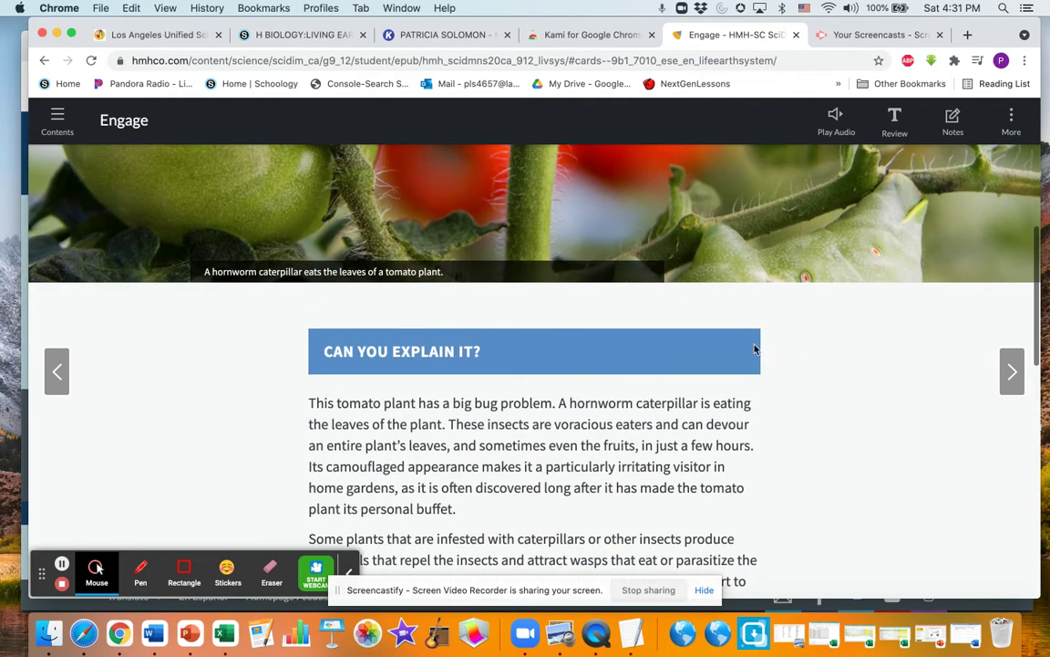
{"action": "scroll", "coordinate": [646, 357], "scroll_direction": "down", "scroll_amount": 5}
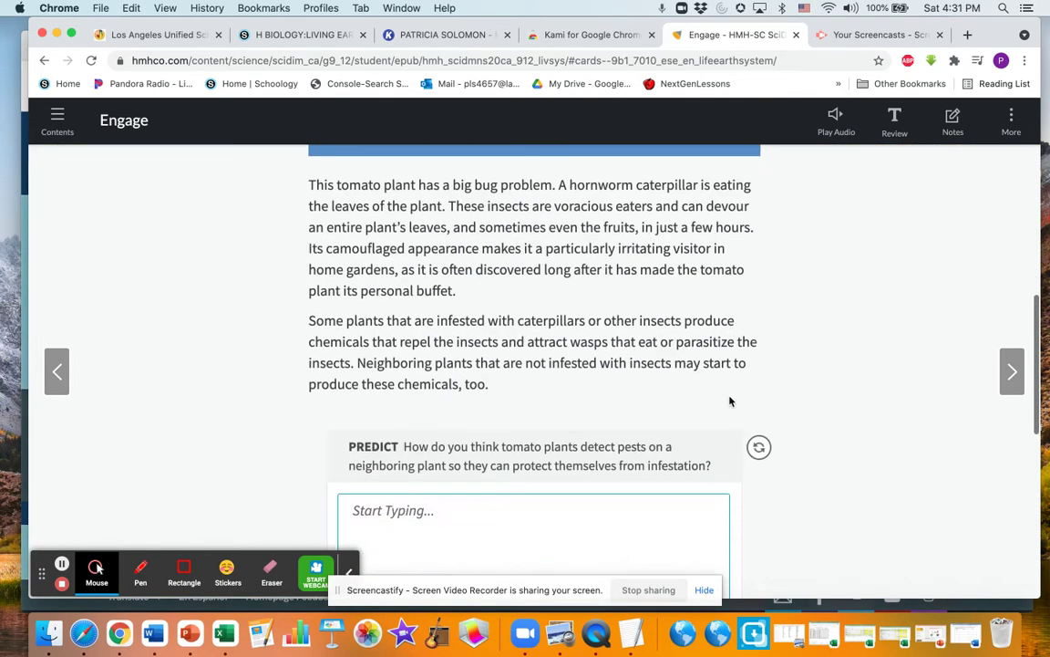
- Advance to Explore/Explain 1: Systems and System Models and go to its Properties of Systems part
{"action": "left_click", "coordinate": [1012, 371]}
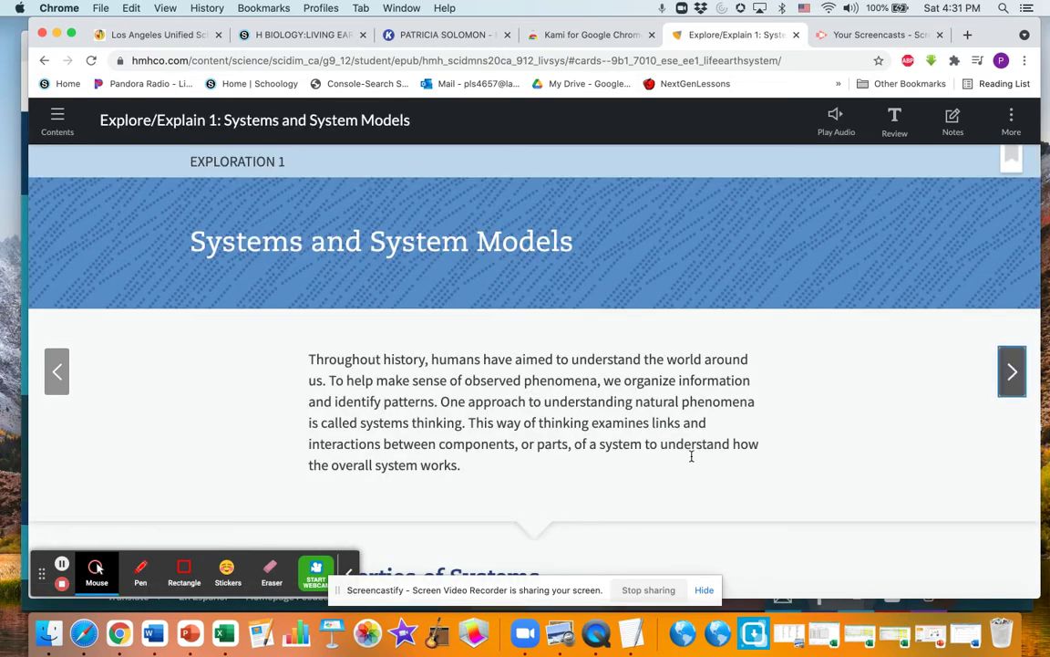
{"action": "scroll", "coordinate": [734, 403], "scroll_direction": "down", "scroll_amount": 4}
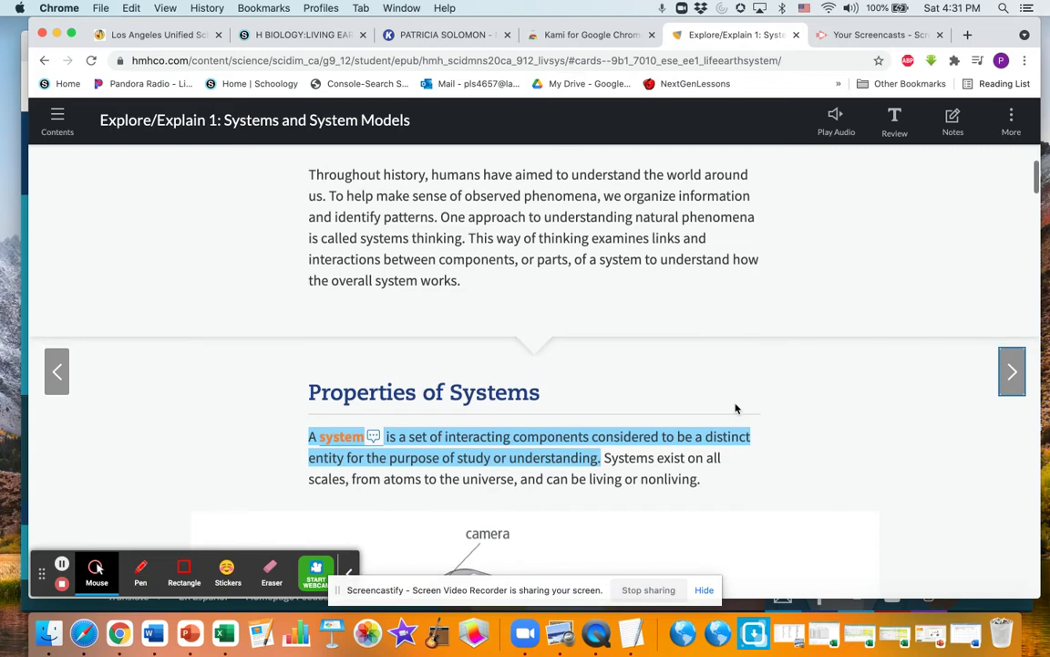
- Play the read-aloud audio for the Systems and System Models introduction and pause it
{"action": "scroll", "coordinate": [737, 408], "scroll_direction": "down", "scroll_amount": 5}
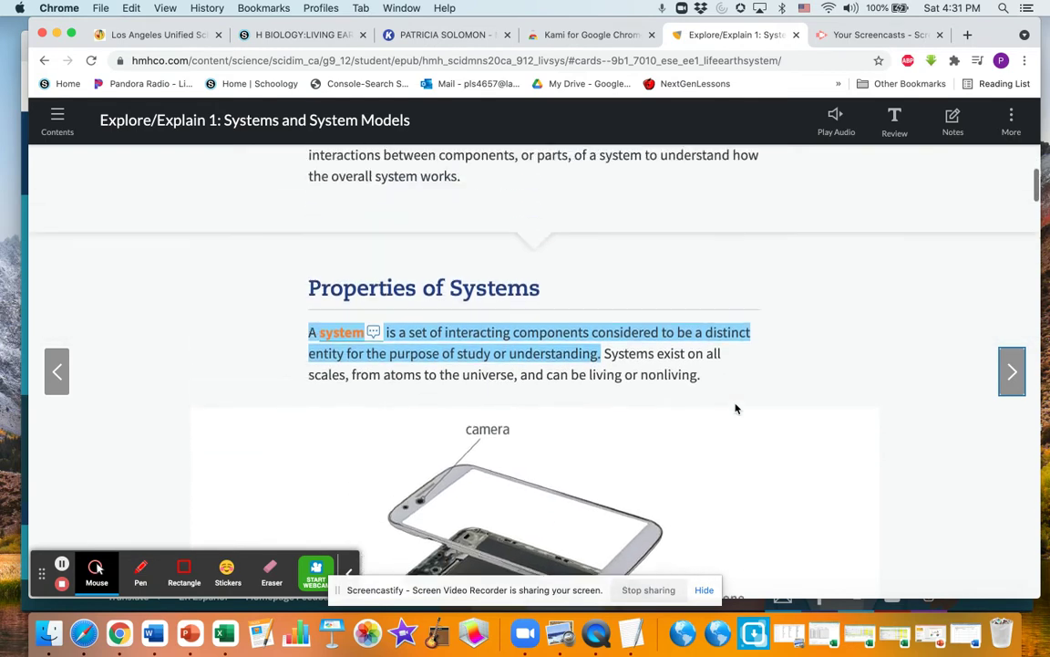
{"action": "scroll", "coordinate": [737, 409], "scroll_direction": "up", "scroll_amount": 5}
{"action": "scroll", "coordinate": [737, 404], "scroll_direction": "down", "scroll_amount": 9}
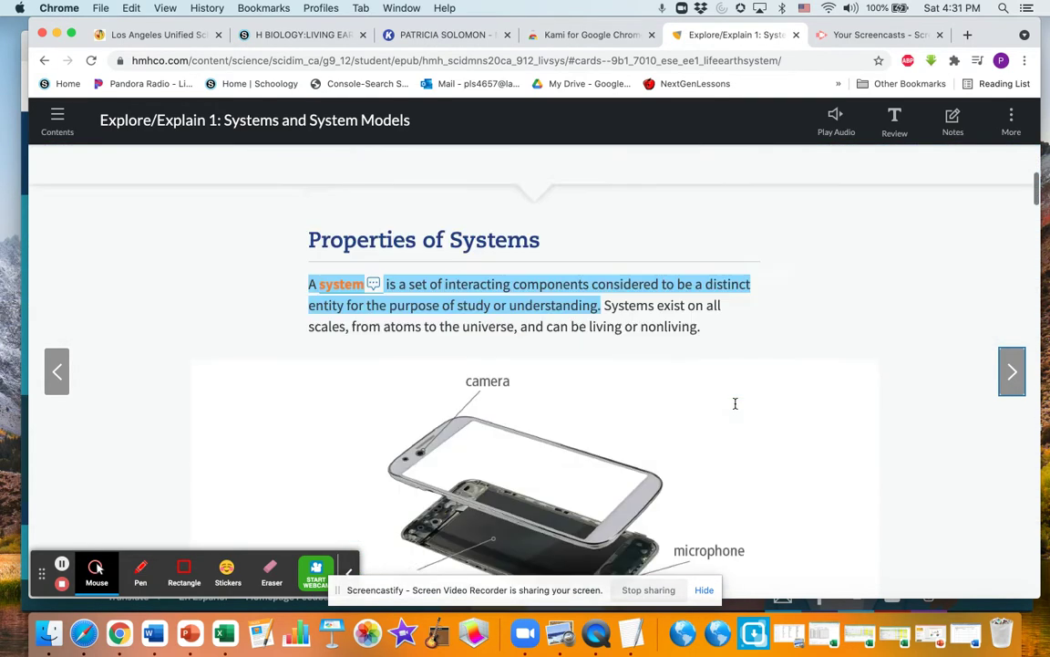
{"action": "scroll", "coordinate": [737, 408], "scroll_direction": "down", "scroll_amount": 7}
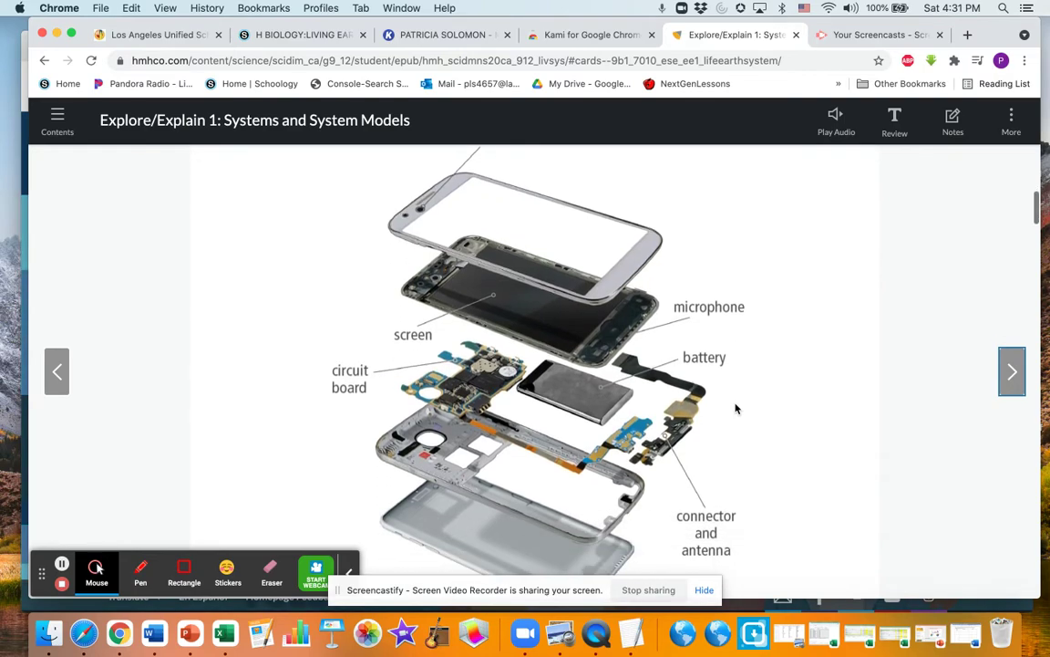
{"action": "scroll", "coordinate": [737, 408], "scroll_direction": "down", "scroll_amount": 7}
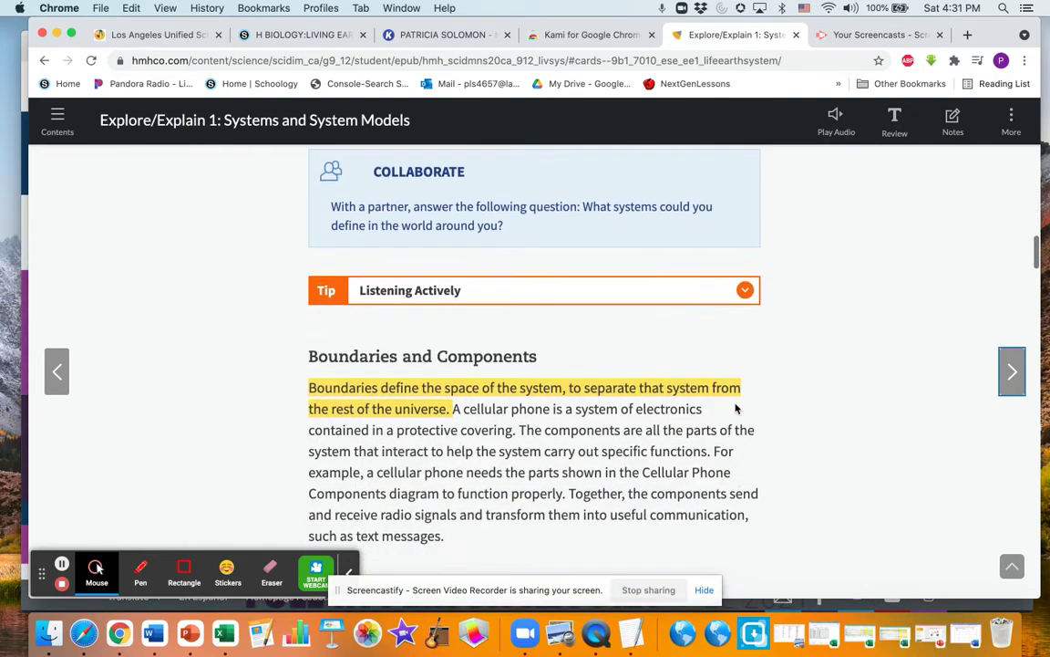
{"action": "scroll", "coordinate": [737, 409], "scroll_direction": "up", "scroll_amount": 20}
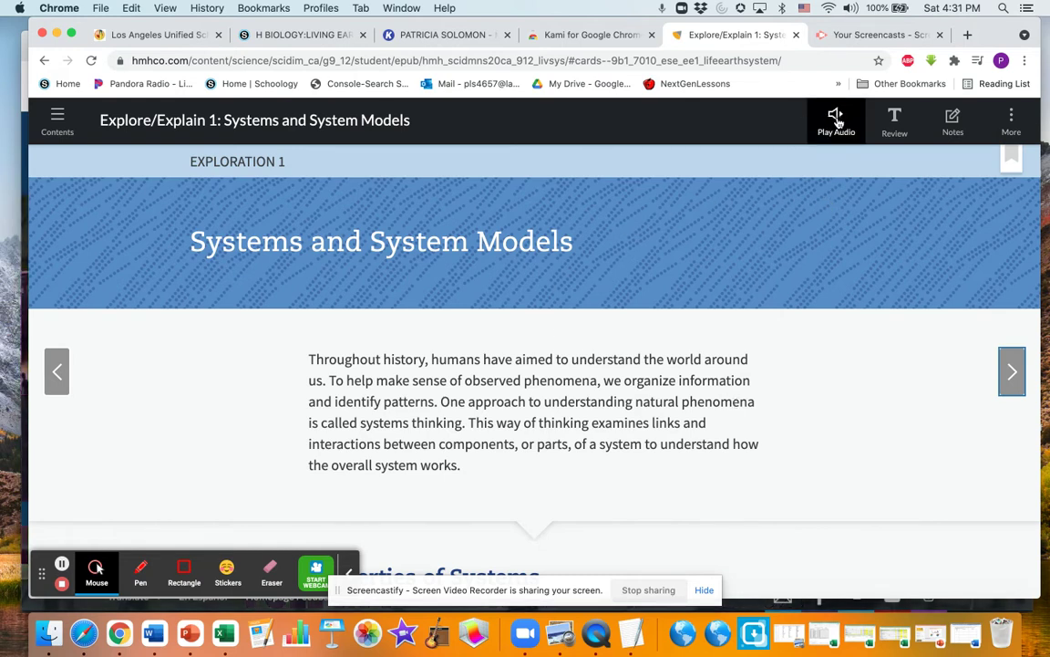
{"action": "left_click", "coordinate": [838, 121]}
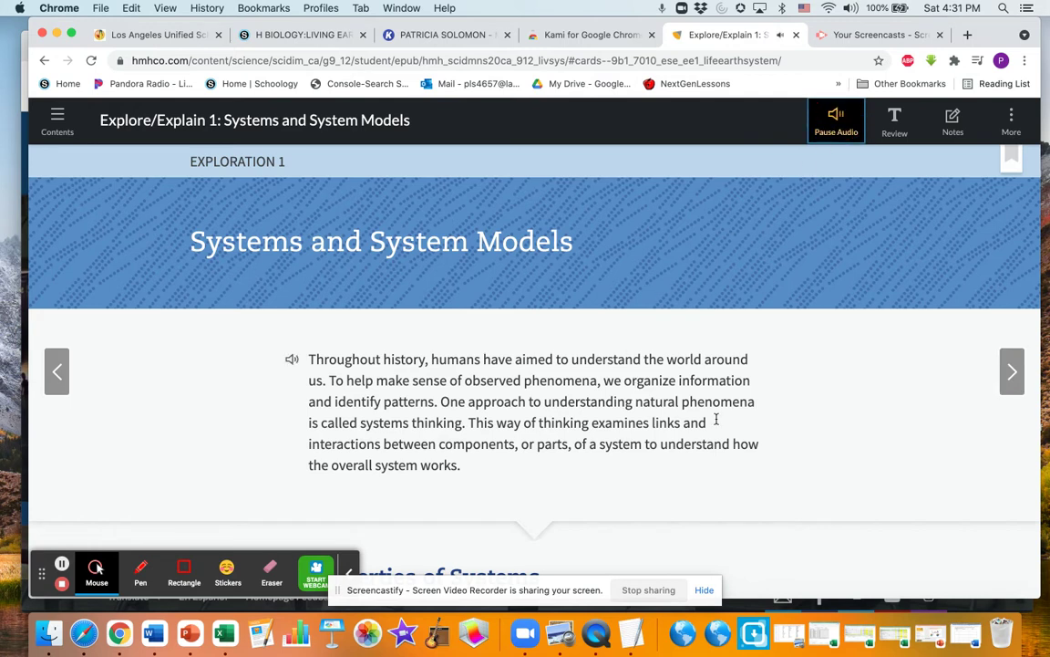
{"action": "left_click", "coordinate": [837, 116]}
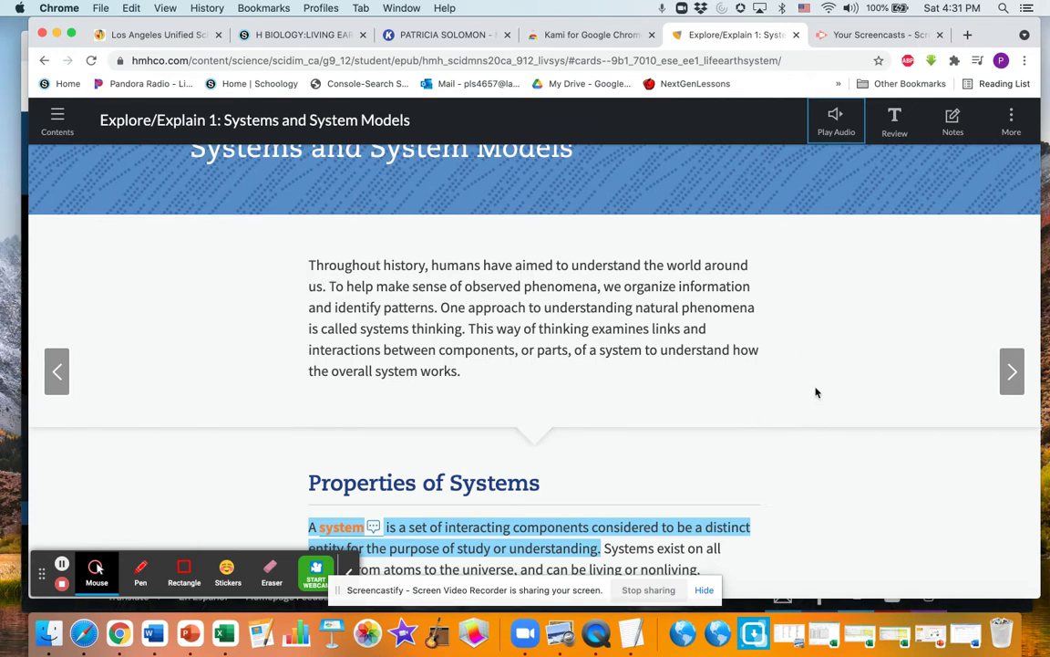
- Show the saved highlights and notes alongside the Properties of Systems text
{"action": "scroll", "coordinate": [814, 393], "scroll_direction": "down", "scroll_amount": 5}
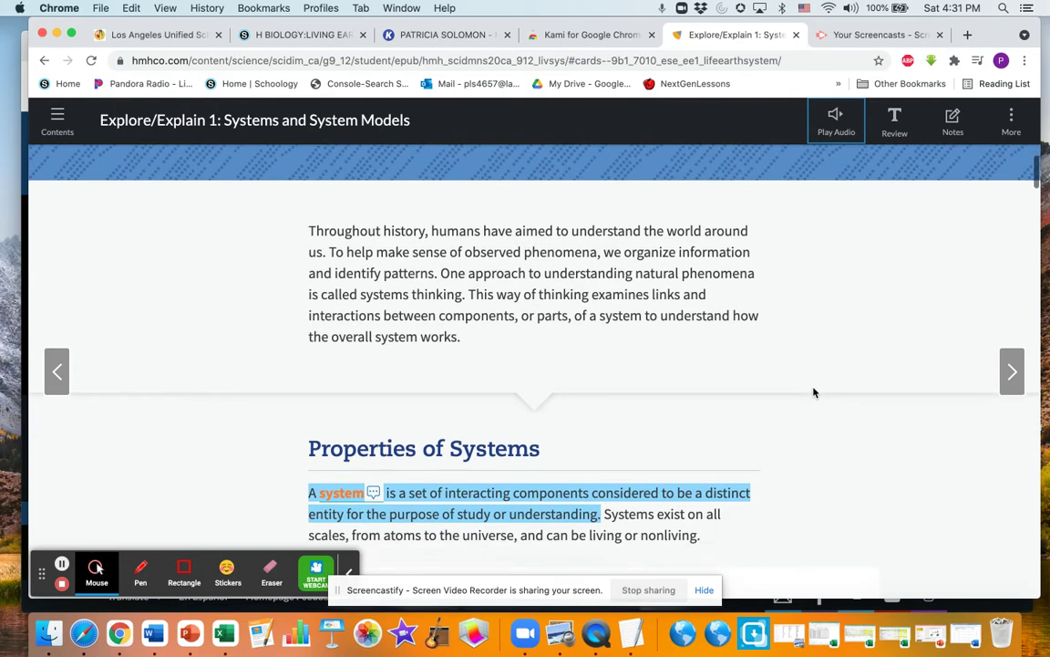
{"action": "scroll", "coordinate": [814, 392], "scroll_direction": "up", "scroll_amount": 4}
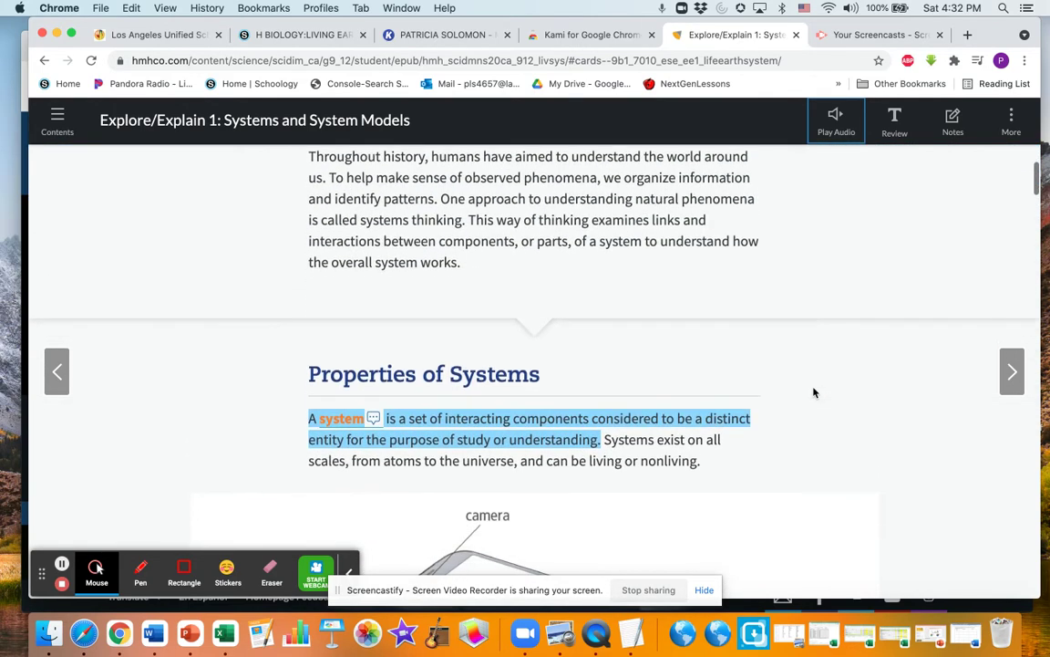
{"action": "scroll", "coordinate": [814, 392], "scroll_direction": "up", "scroll_amount": 4}
{"action": "scroll", "coordinate": [815, 392], "scroll_direction": "down", "scroll_amount": 6}
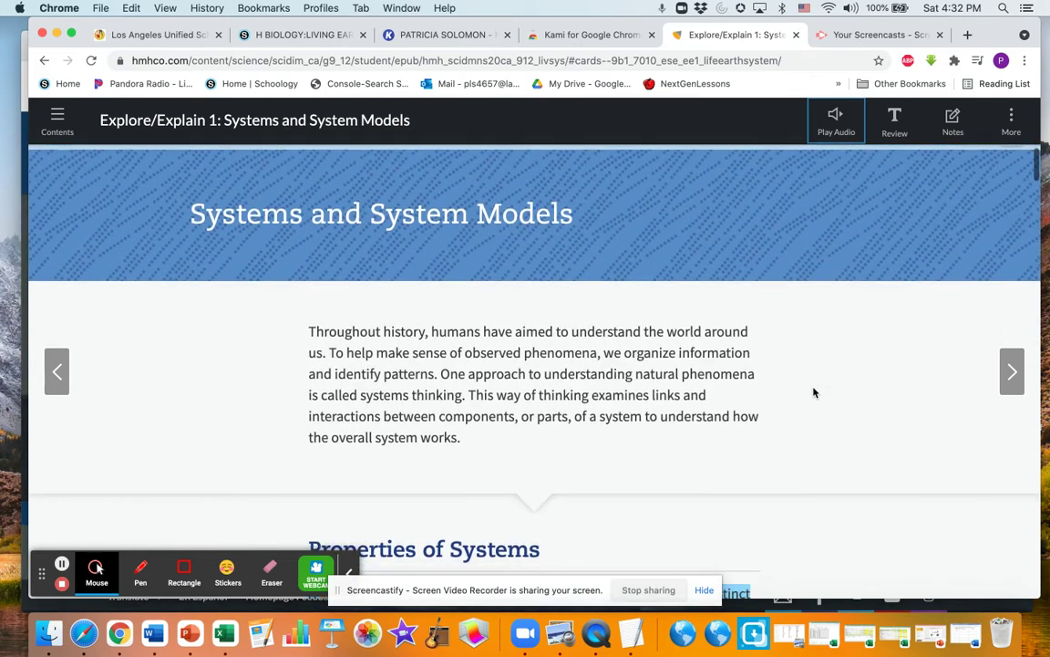
{"action": "scroll", "coordinate": [814, 392], "scroll_direction": "down", "scroll_amount": 8}
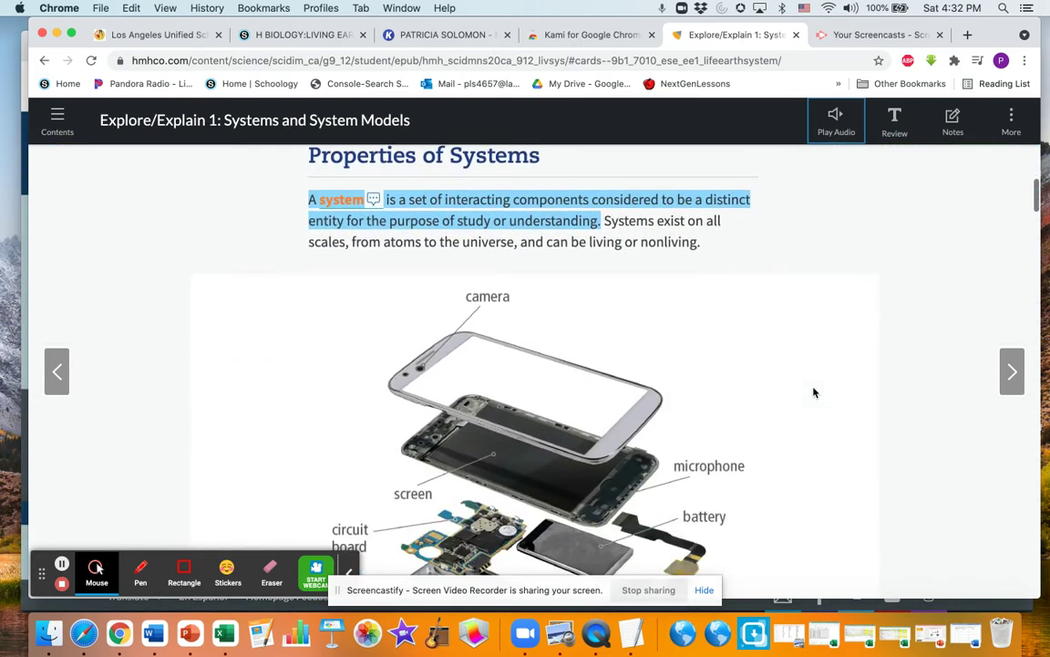
{"action": "scroll", "coordinate": [814, 392], "scroll_direction": "up", "scroll_amount": 8}
{"action": "scroll", "coordinate": [814, 392], "scroll_direction": "down", "scroll_amount": 1}
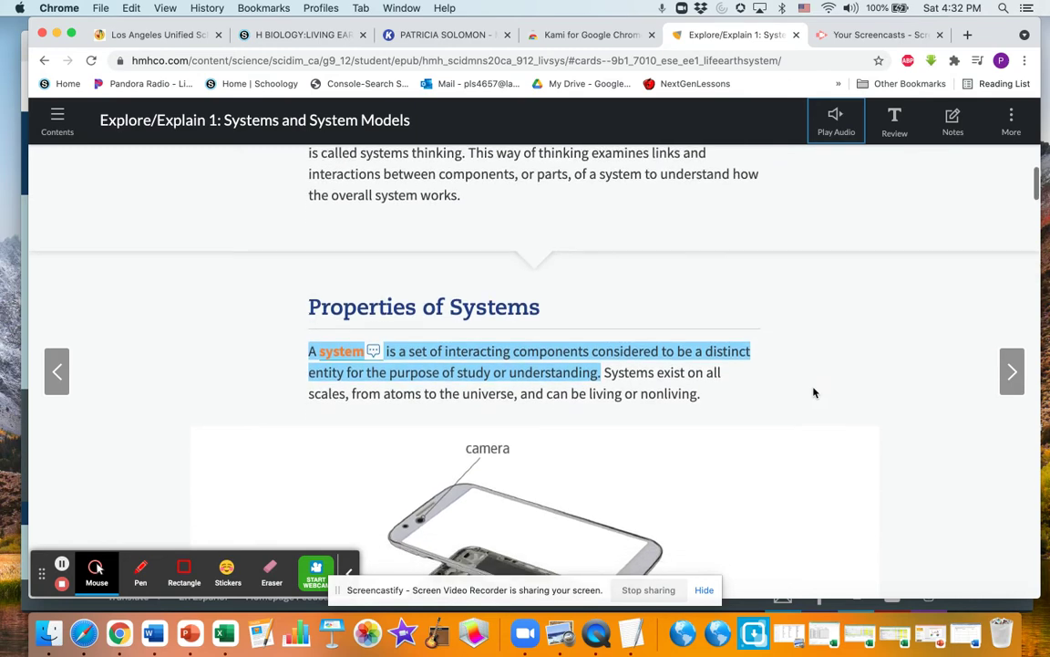
{"action": "left_click", "coordinate": [955, 117]}
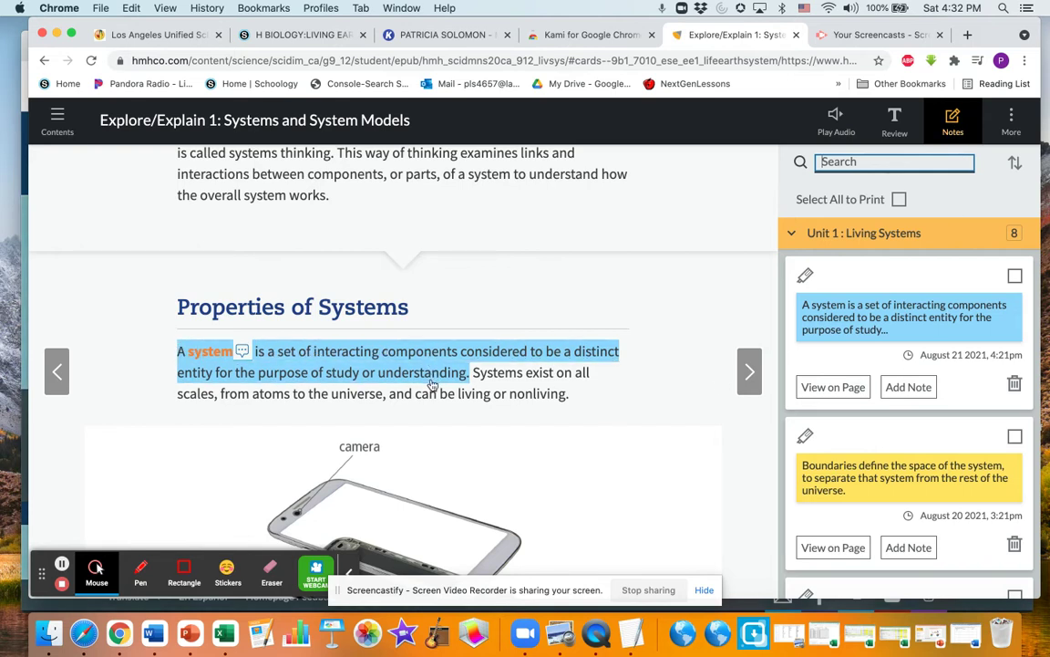
- Recolor the highlight on the definition of a system to pink, and open an empty note for it and close it
{"action": "left_click", "coordinate": [310, 362]}
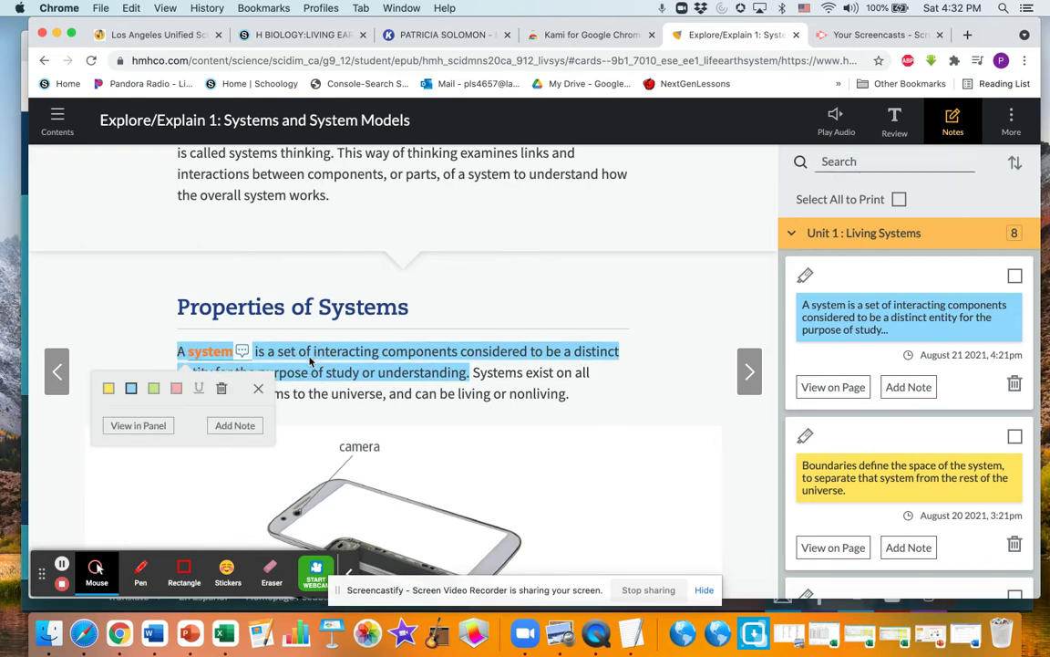
{"action": "left_click", "coordinate": [177, 389]}
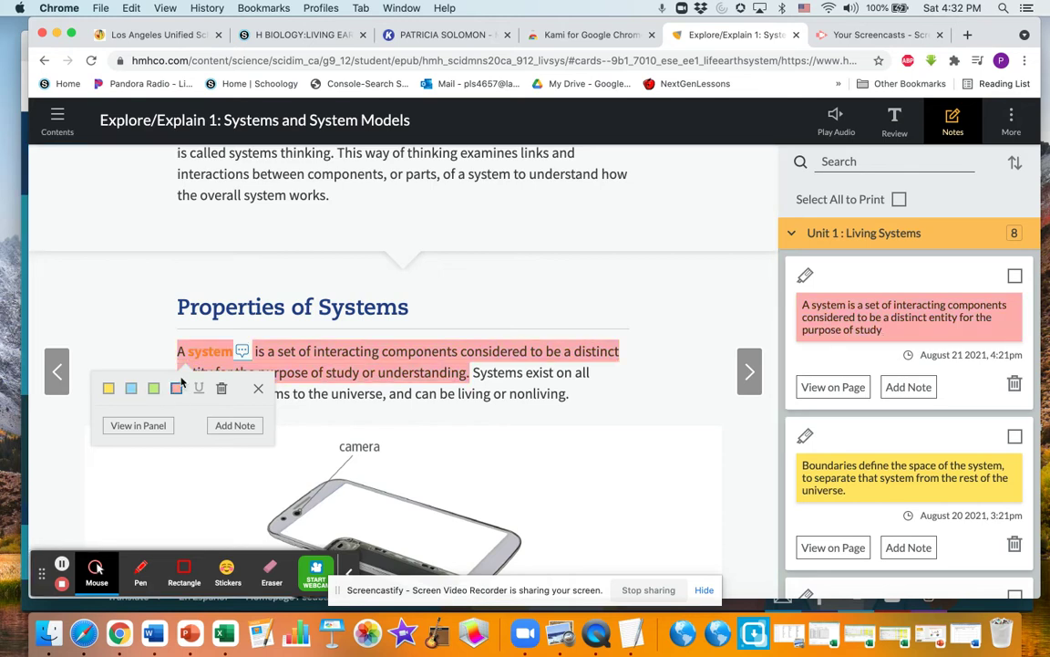
{"action": "left_click", "coordinate": [235, 425]}
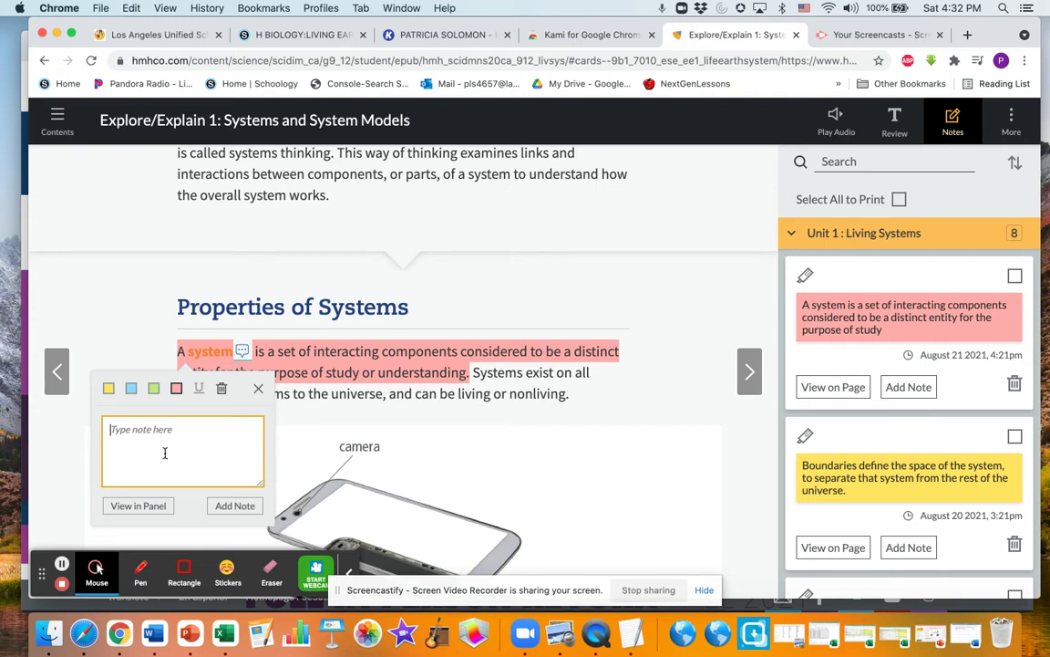
{"action": "left_click", "coordinate": [258, 388]}
- Look over the Inputs and Outputs section and browse the saved highlights in the notes list
{"action": "scroll", "coordinate": [555, 465], "scroll_direction": "down", "scroll_amount": 5}
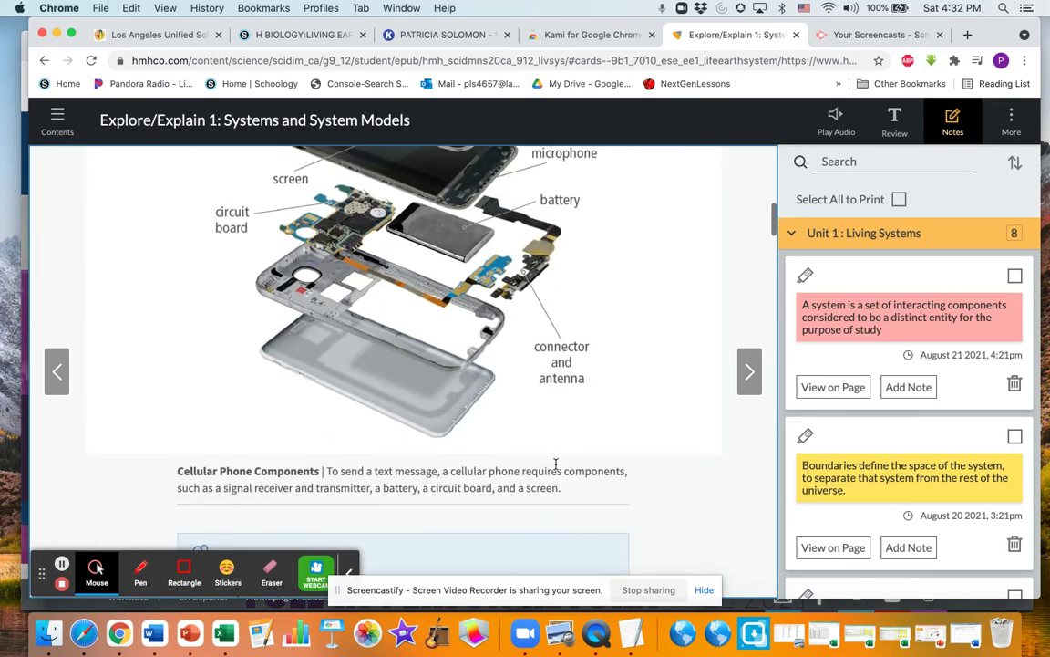
{"action": "scroll", "coordinate": [555, 465], "scroll_direction": "down", "scroll_amount": 10}
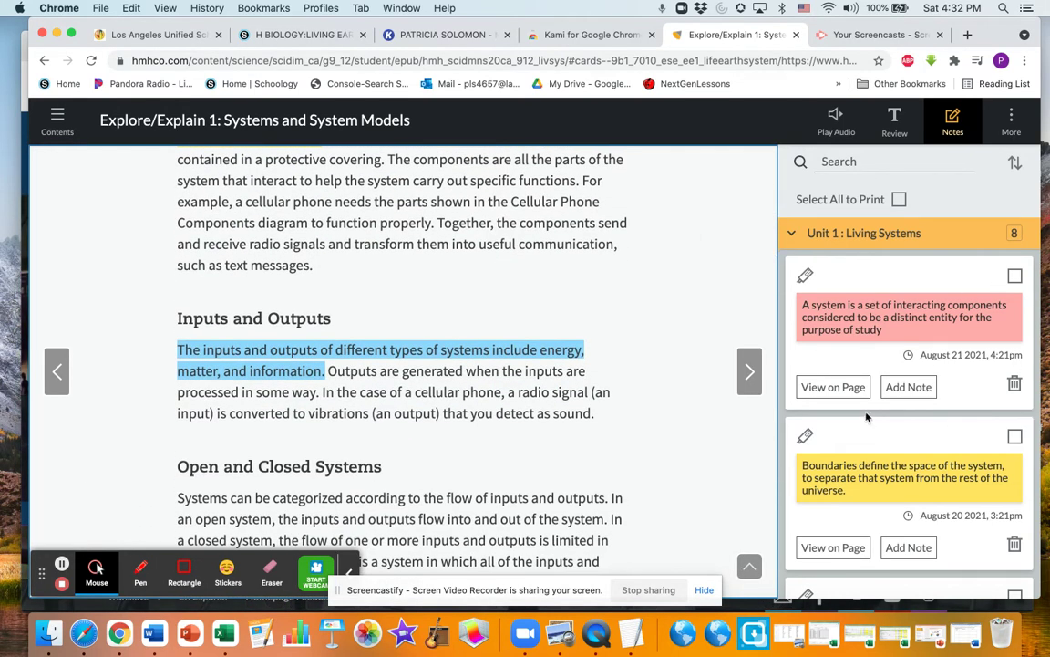
{"action": "scroll", "coordinate": [866, 417], "scroll_direction": "down", "scroll_amount": 4}
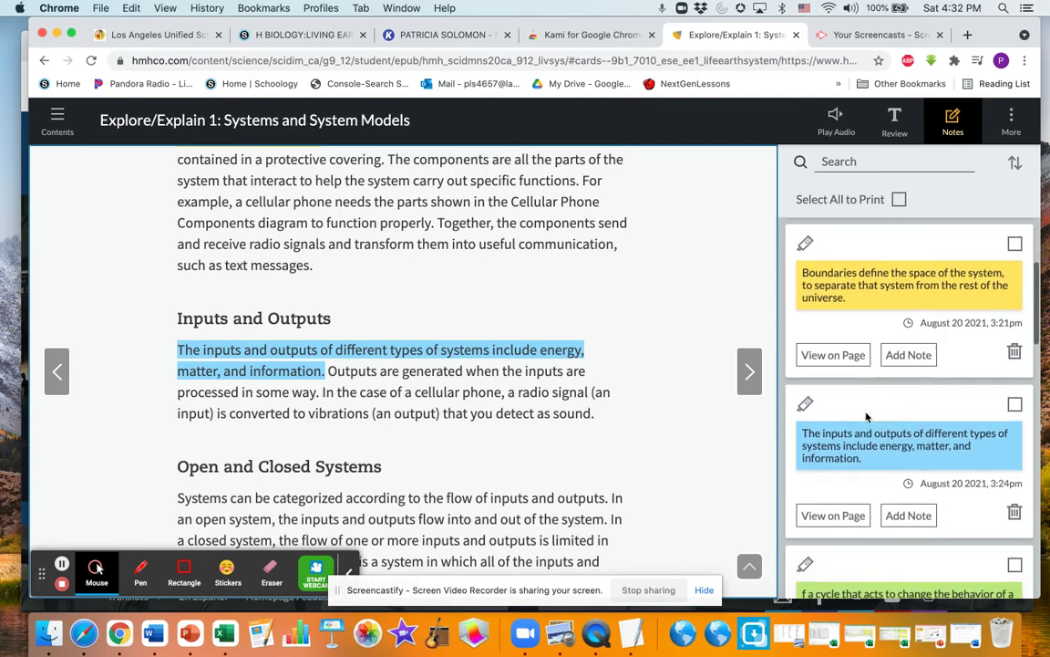
{"action": "scroll", "coordinate": [866, 417], "scroll_direction": "down", "scroll_amount": 15}
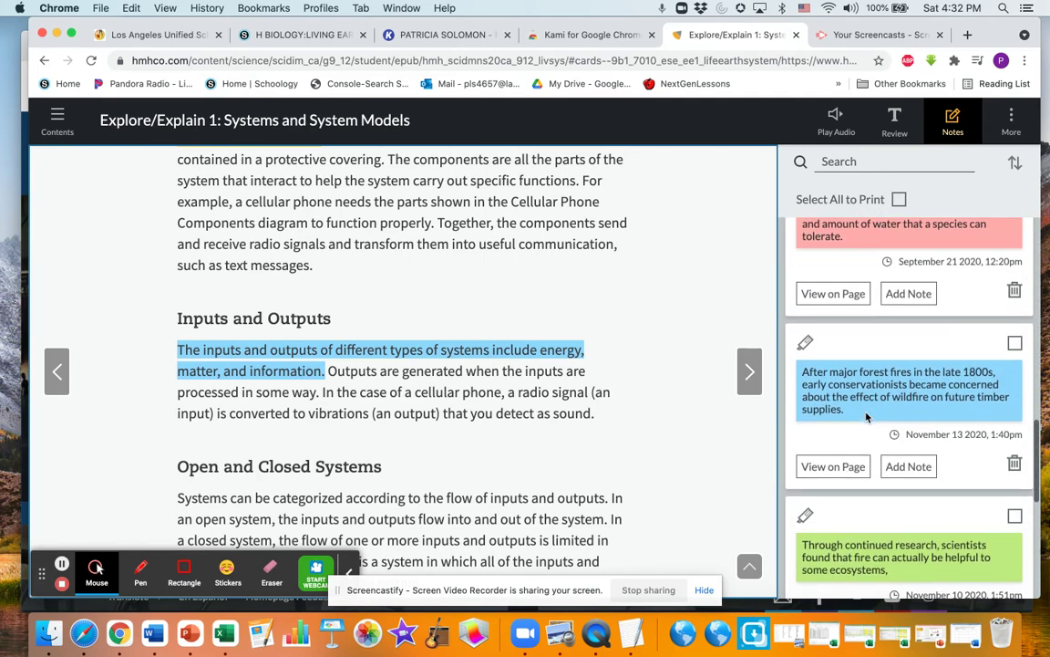
{"action": "scroll", "coordinate": [866, 417], "scroll_direction": "down", "scroll_amount": 5}
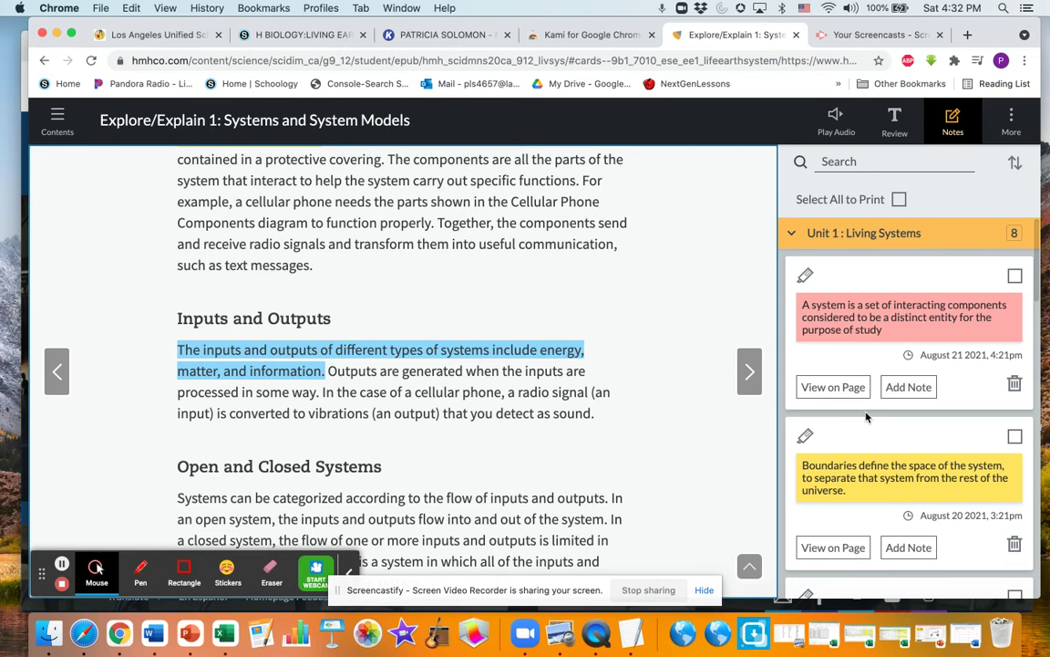
{"action": "scroll", "coordinate": [866, 417], "scroll_direction": "down", "scroll_amount": 5}
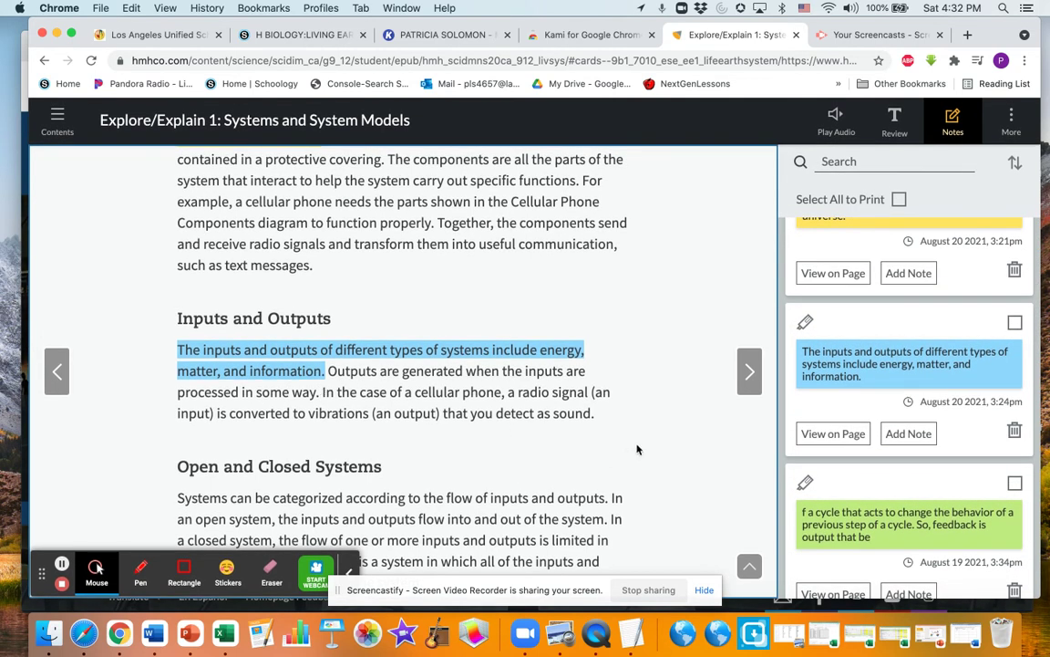
- Flip ahead to Explore/Explain 2: The Earth System, return to Explore/Explain 1 and skim it down to the Systems Biology part
{"action": "left_click", "coordinate": [750, 373]}
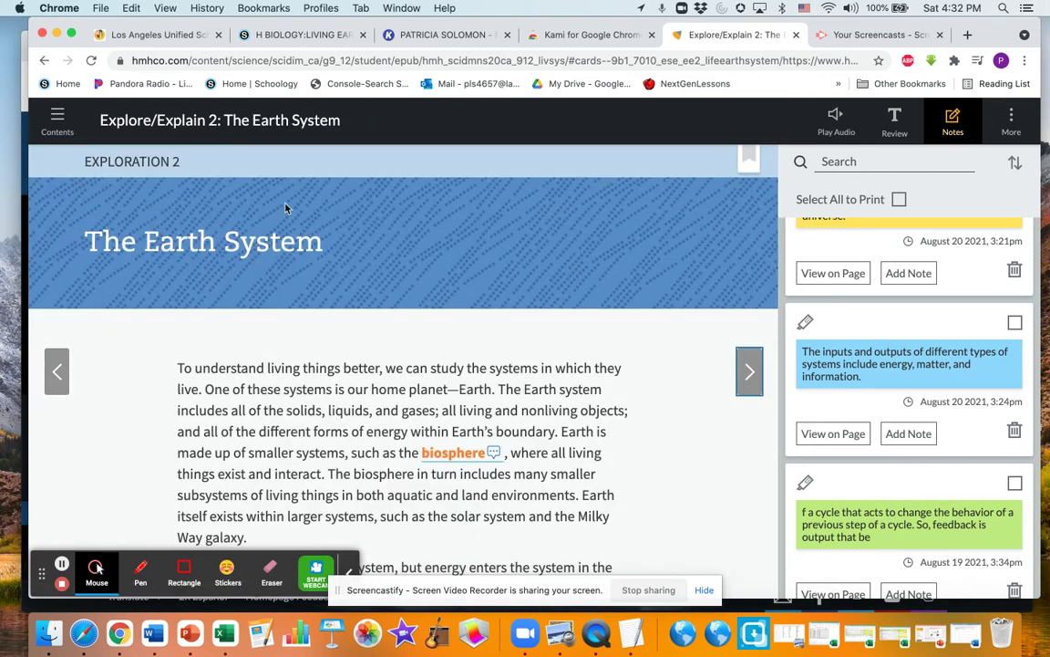
{"action": "left_click", "coordinate": [56, 371]}
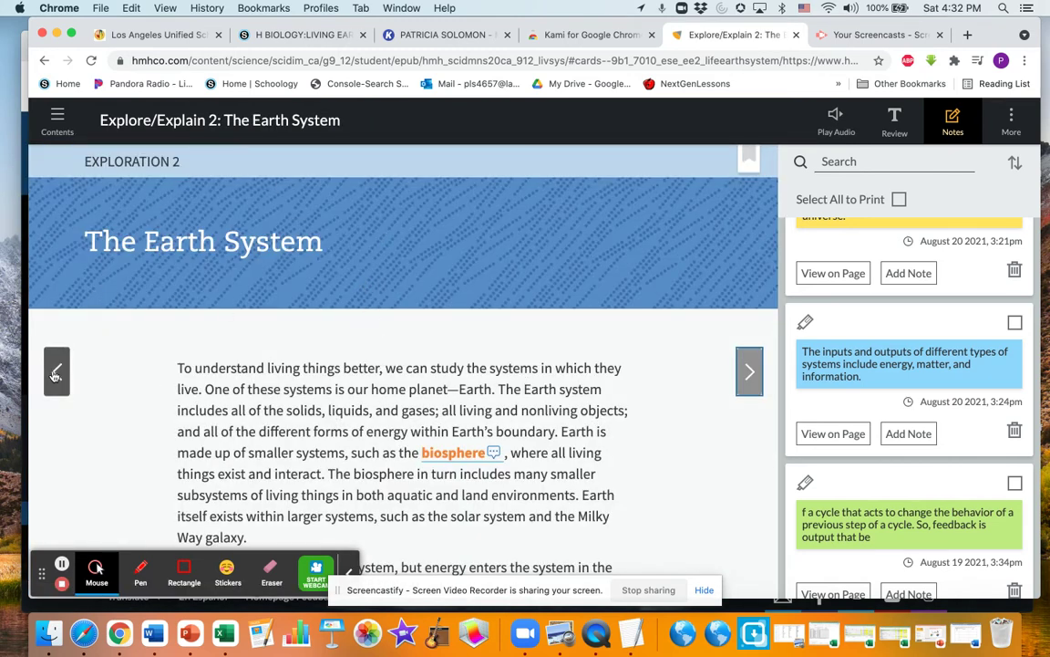
{"action": "scroll", "coordinate": [455, 288], "scroll_direction": "down", "scroll_amount": 10}
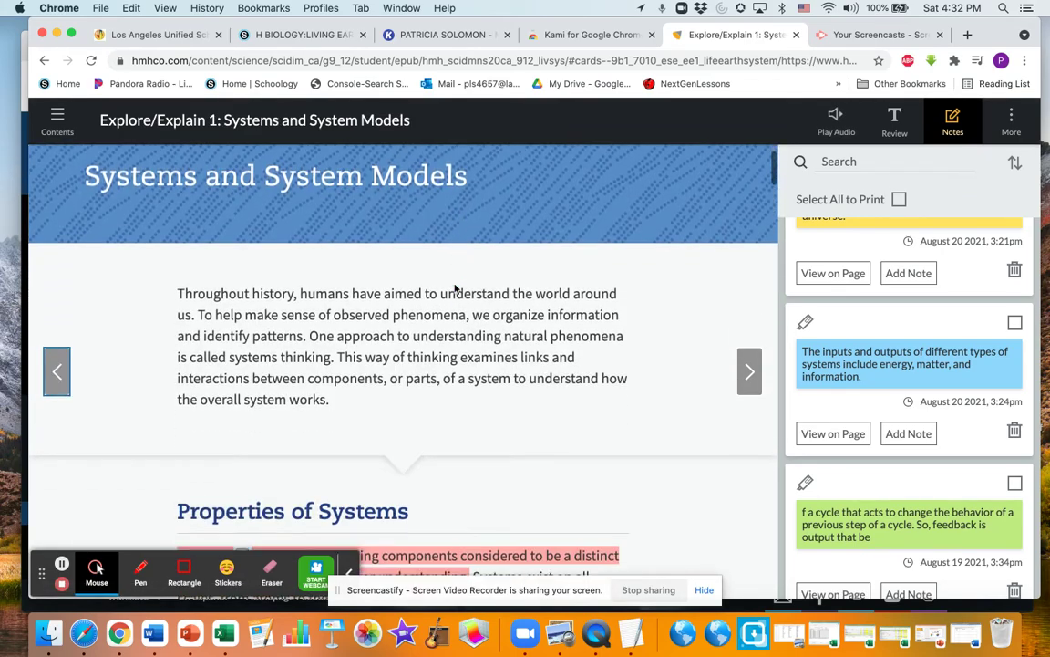
{"action": "scroll", "coordinate": [455, 288], "scroll_direction": "down", "scroll_amount": 15}
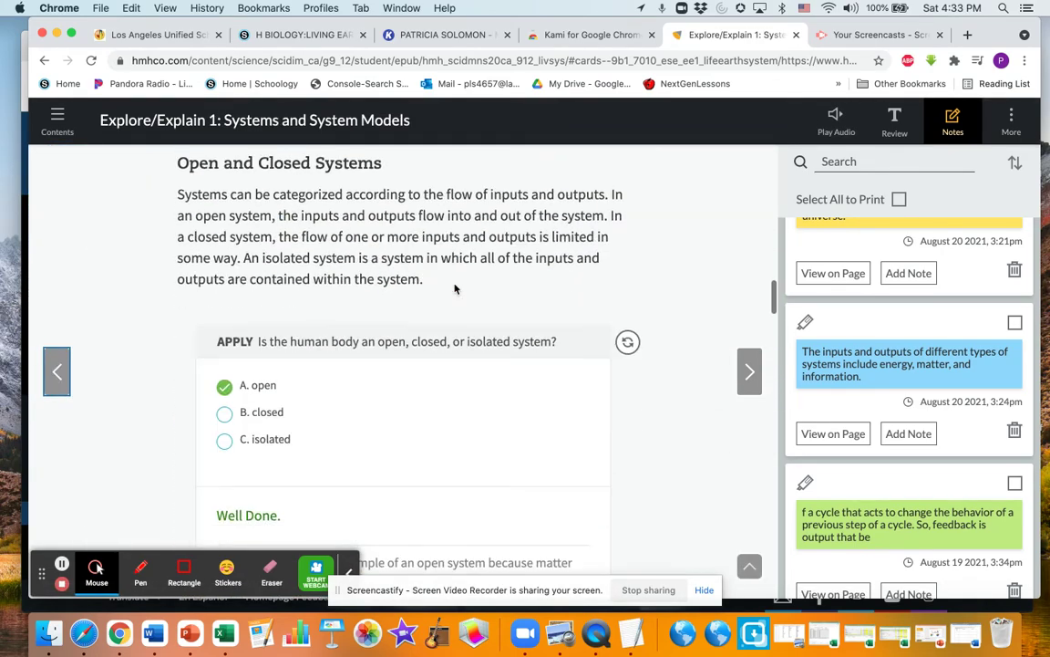
{"action": "scroll", "coordinate": [455, 289], "scroll_direction": "down", "scroll_amount": 15}
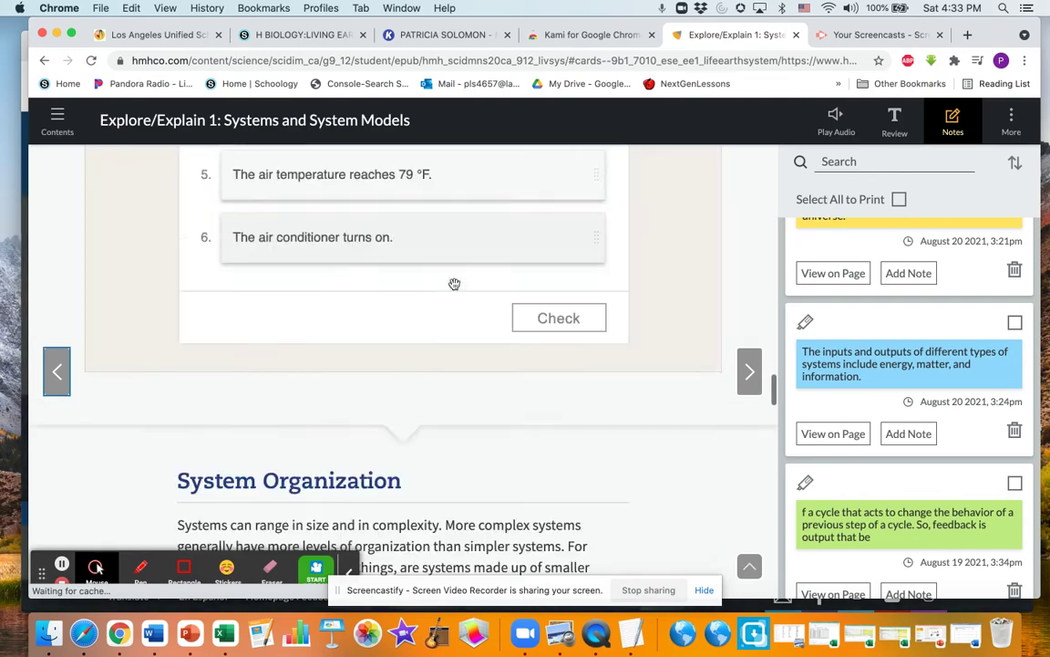
{"action": "scroll", "coordinate": [455, 288], "scroll_direction": "down", "scroll_amount": 15}
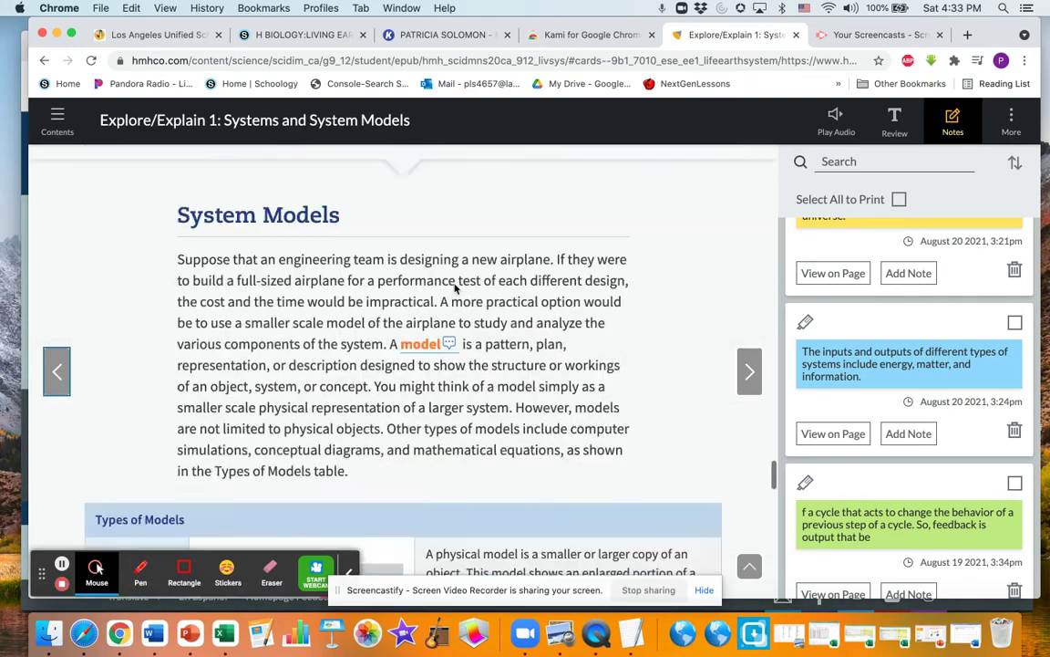
{"action": "scroll", "coordinate": [455, 288], "scroll_direction": "down", "scroll_amount": 12}
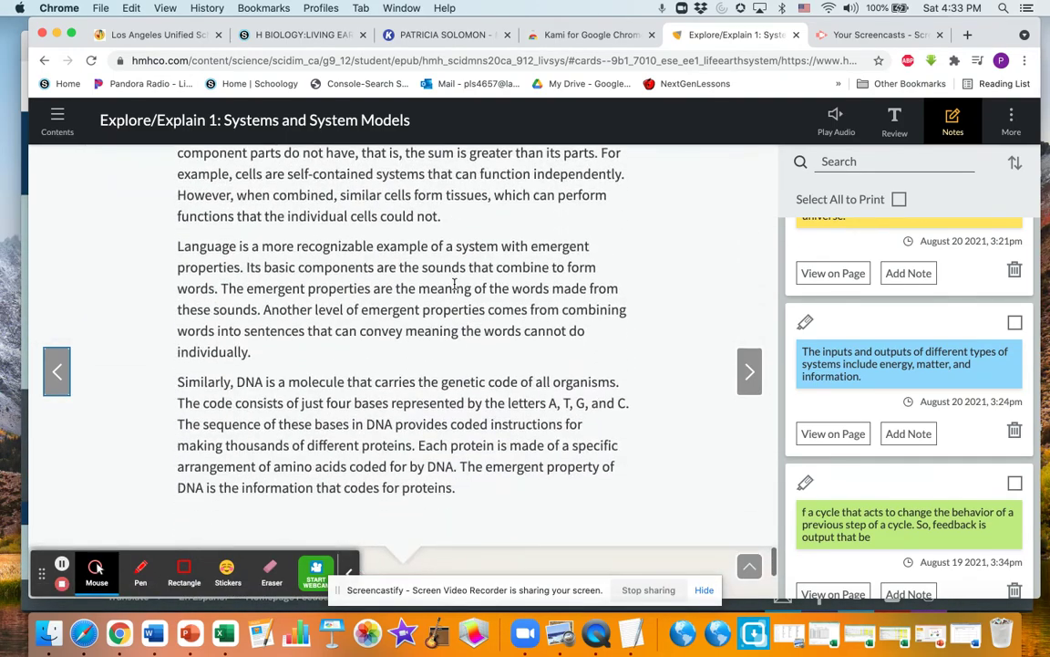
- Go back to the Analyze question on ordering systems from smallest to largest and play its audio
{"action": "scroll", "coordinate": [455, 288], "scroll_direction": "up", "scroll_amount": 15}
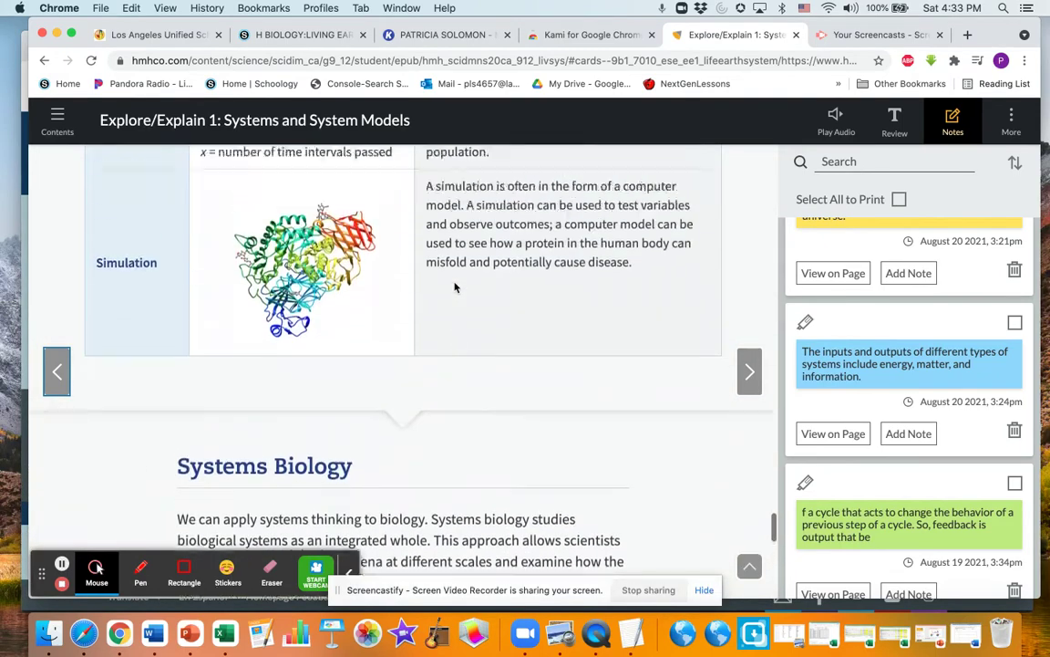
{"action": "scroll", "coordinate": [454, 282], "scroll_direction": "up", "scroll_amount": 10}
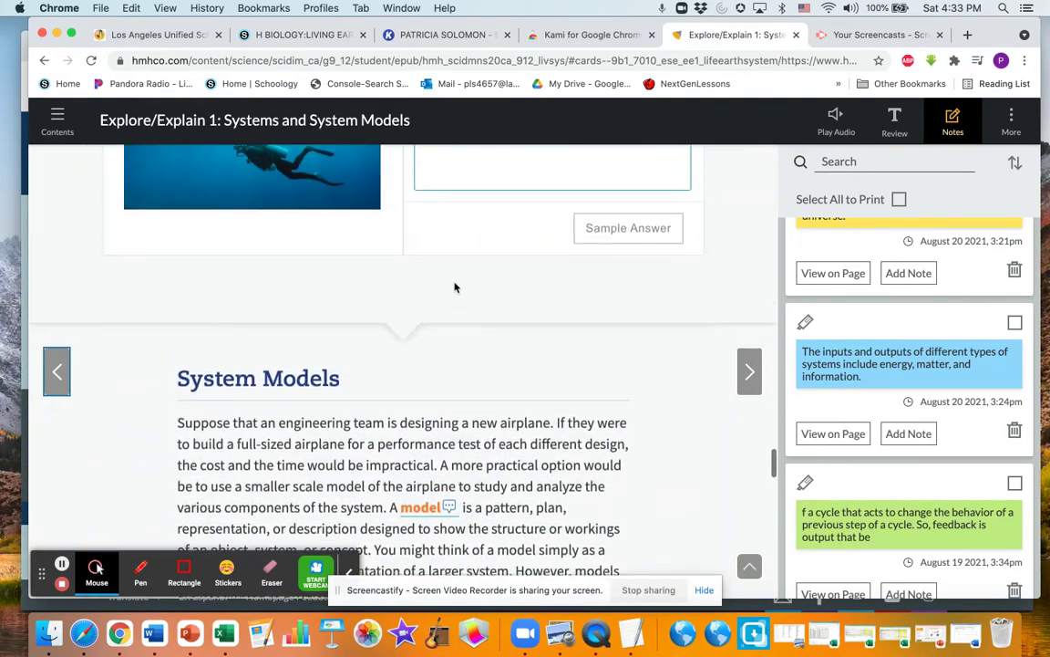
{"action": "scroll", "coordinate": [454, 283], "scroll_direction": "up", "scroll_amount": 5}
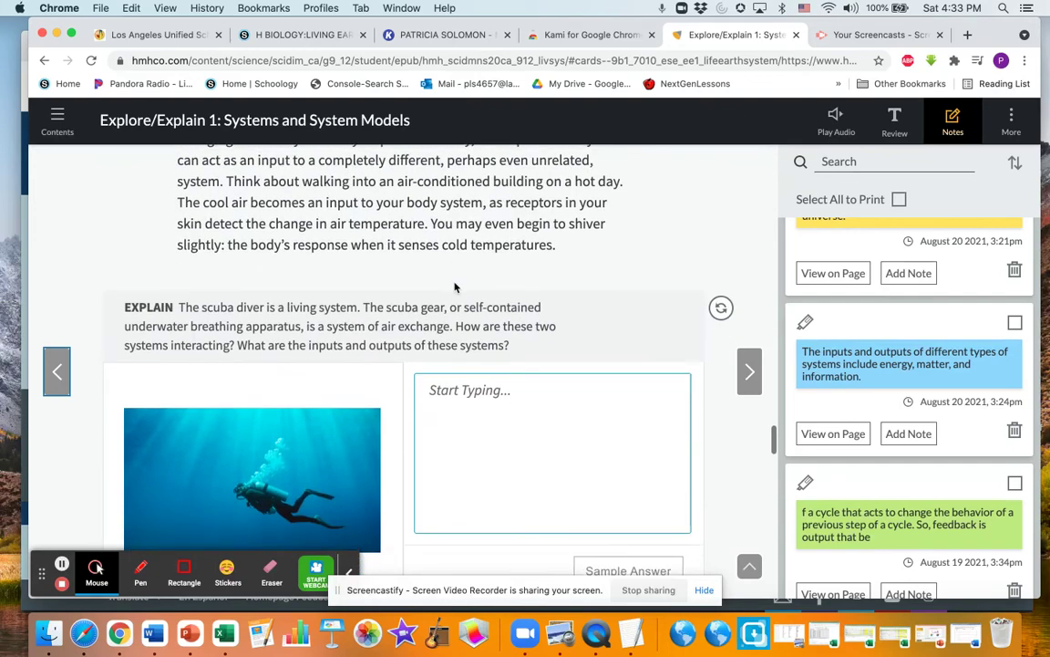
{"action": "scroll", "coordinate": [455, 286], "scroll_direction": "down", "scroll_amount": 3}
{"action": "scroll", "coordinate": [455, 288], "scroll_direction": "up", "scroll_amount": 8}
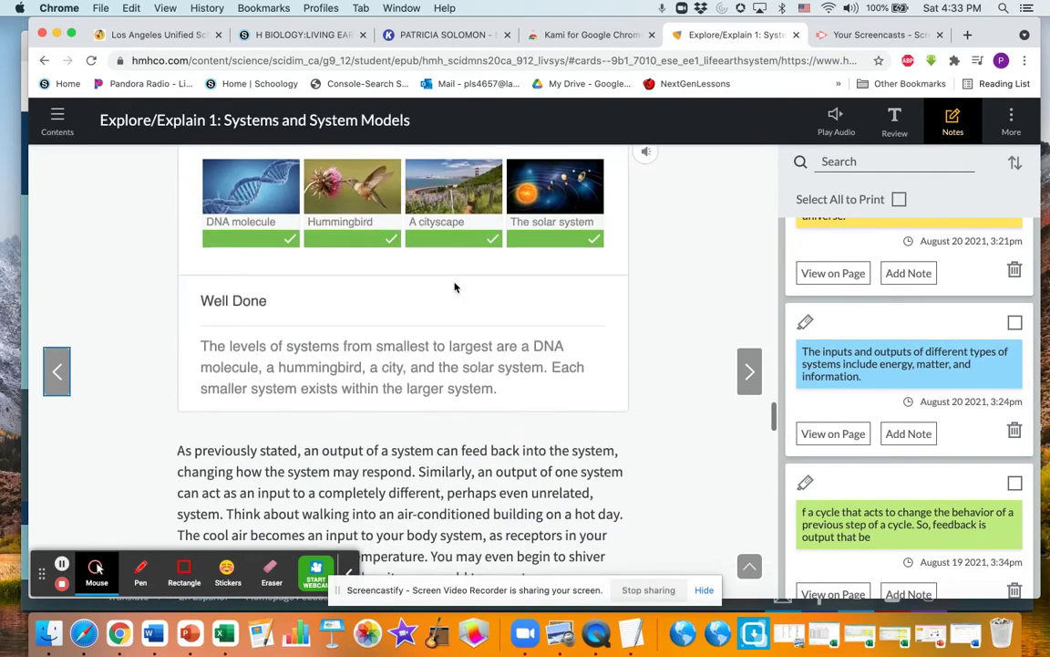
{"action": "scroll", "coordinate": [455, 289], "scroll_direction": "down", "scroll_amount": 3}
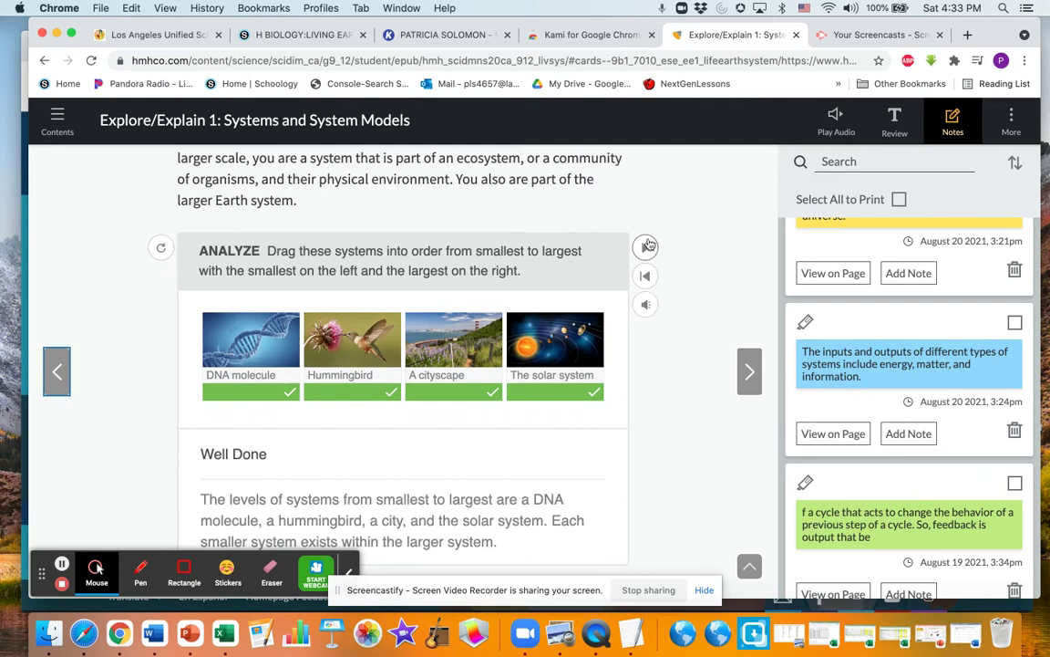
{"action": "left_click", "coordinate": [646, 251]}
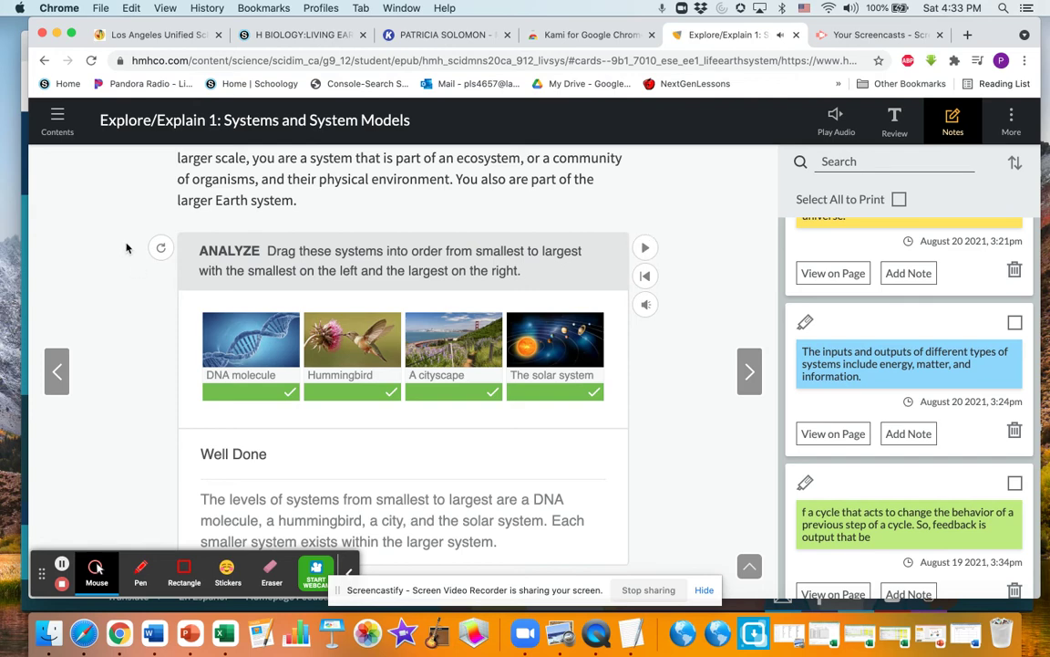
- Reset the Analyze question on ordering systems by size, and skim the rest of the page down to the Evidence Notebook
{"action": "left_click", "coordinate": [160, 249]}
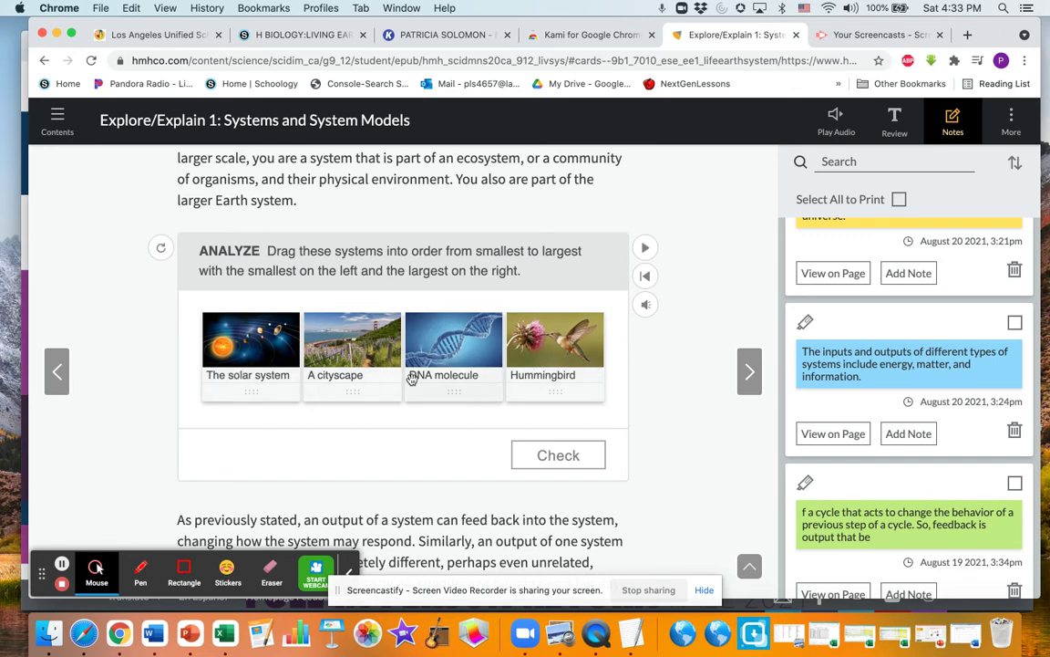
{"action": "scroll", "coordinate": [490, 349], "scroll_direction": "down", "scroll_amount": 10}
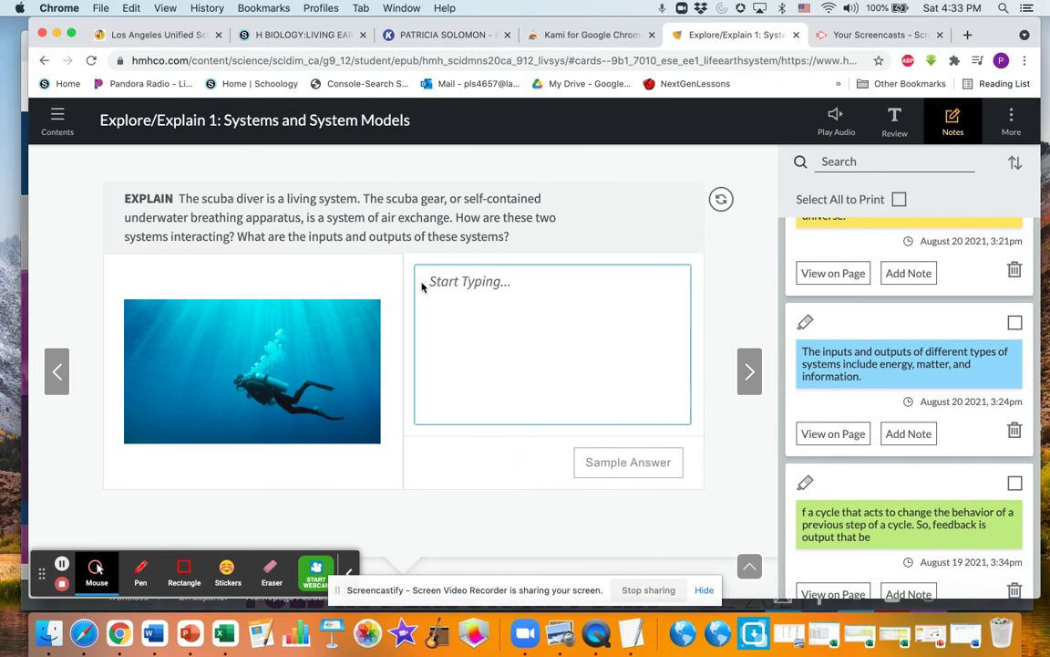
{"action": "scroll", "coordinate": [498, 471], "scroll_direction": "down", "scroll_amount": 10}
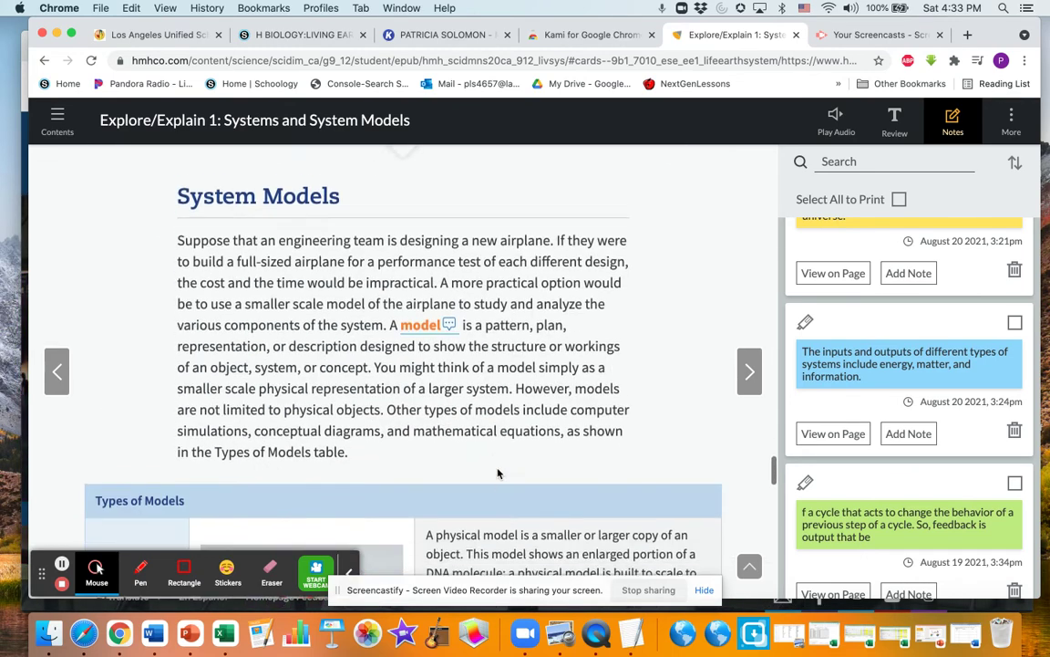
{"action": "scroll", "coordinate": [498, 471], "scroll_direction": "down", "scroll_amount": 15}
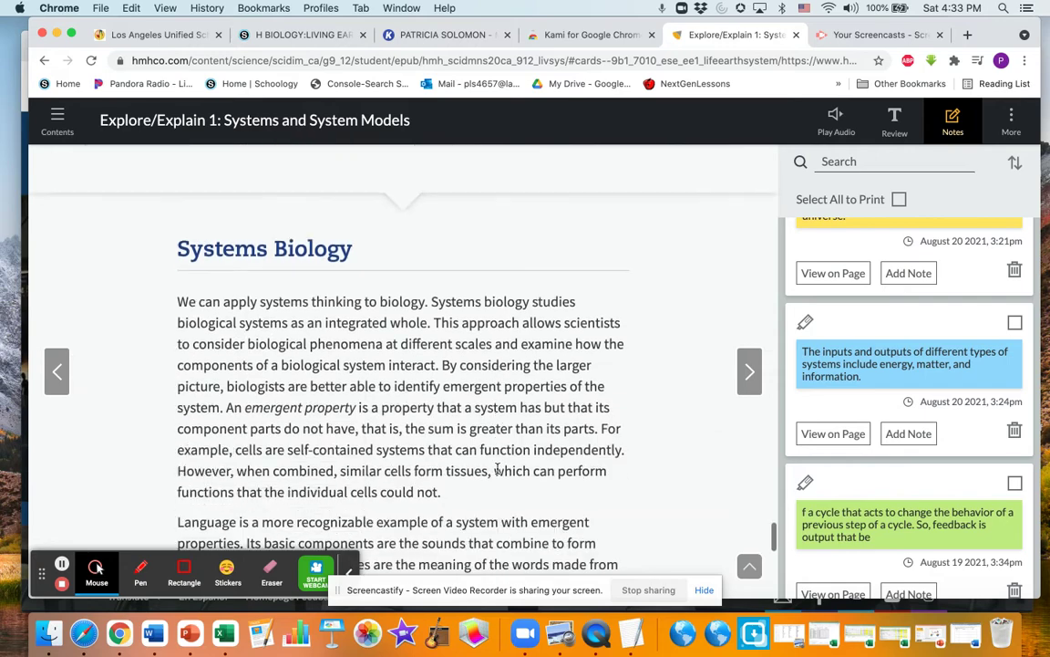
{"action": "scroll", "coordinate": [498, 467], "scroll_direction": "down", "scroll_amount": 2}
{"action": "scroll", "coordinate": [498, 469], "scroll_direction": "up", "scroll_amount": 10}
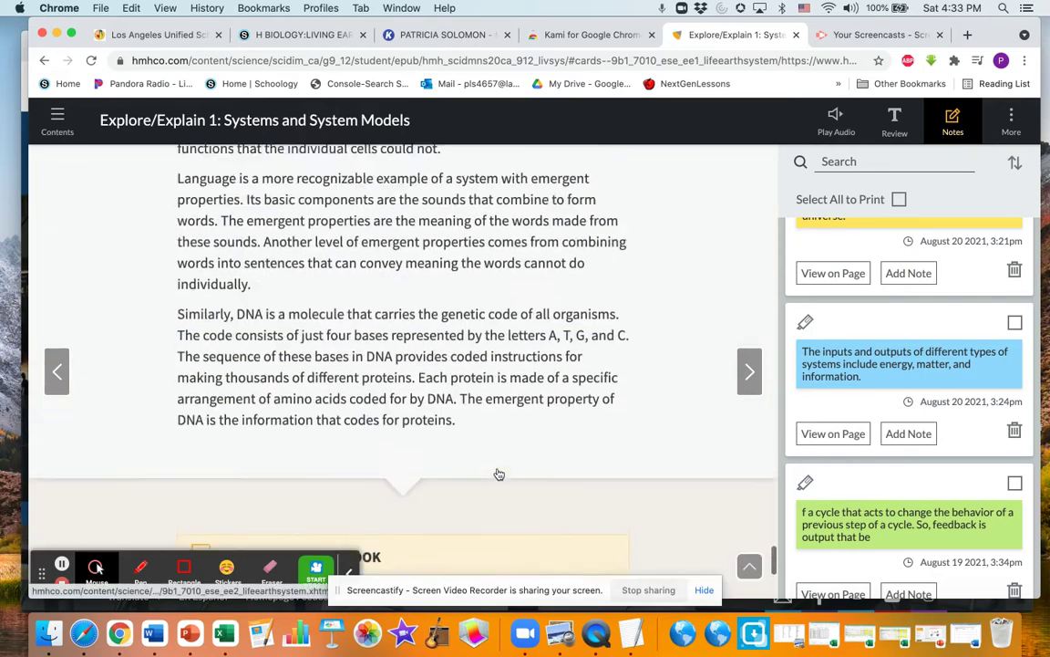
{"action": "scroll", "coordinate": [409, 501], "scroll_direction": "down", "scroll_amount": 10}
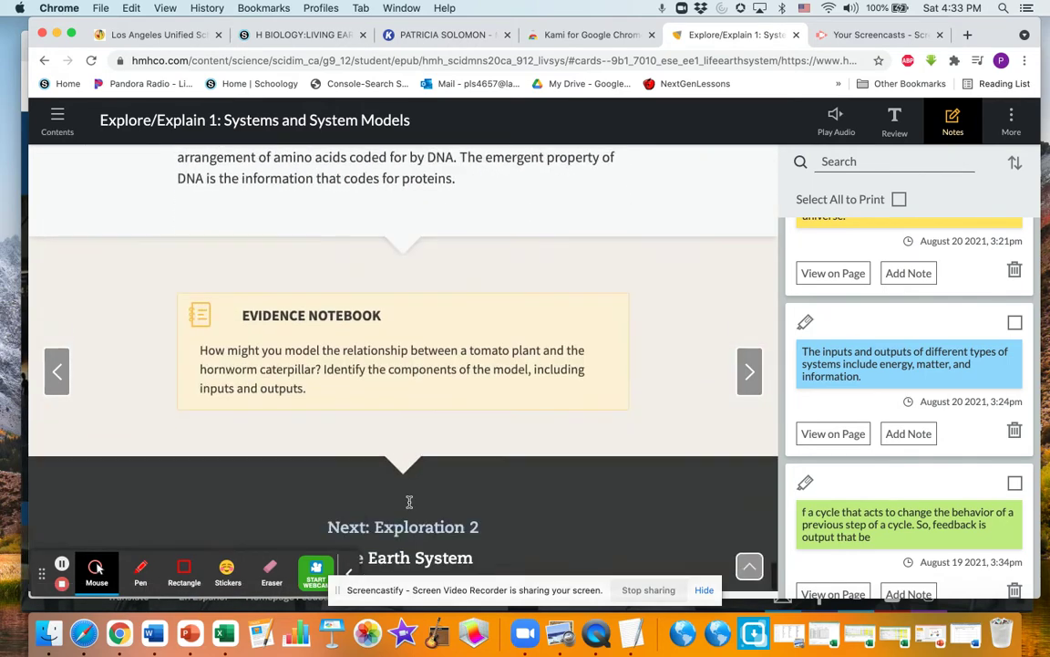
- Skim back up through Explore/Explain 1 to the Systems and System Models heading at the start of the page
{"action": "scroll", "coordinate": [631, 270], "scroll_direction": "up", "scroll_amount": 15}
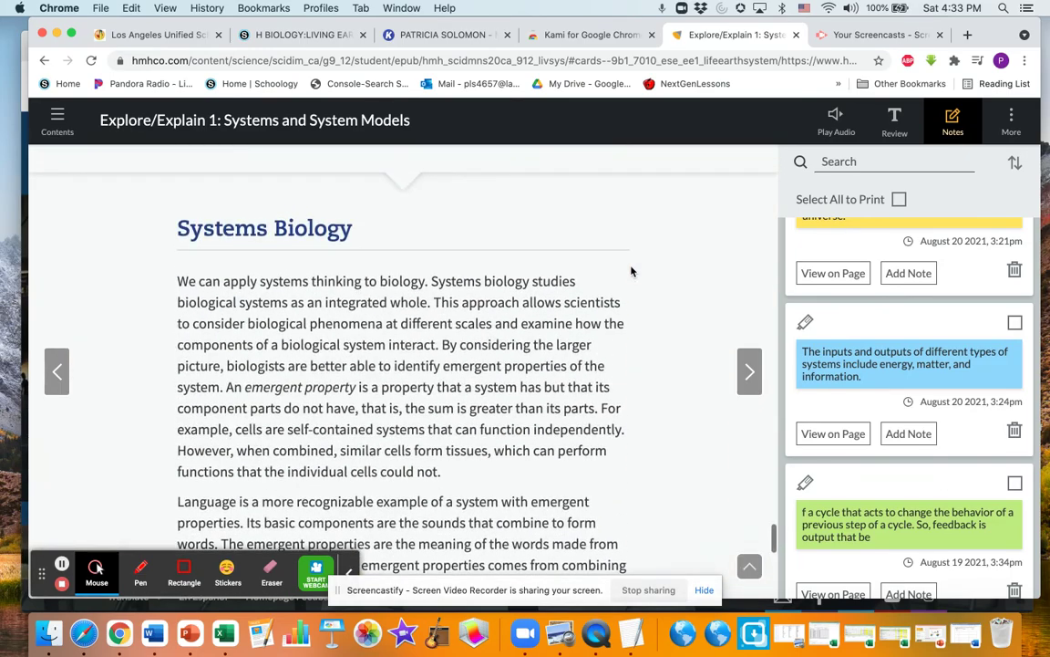
{"action": "scroll", "coordinate": [631, 270], "scroll_direction": "up", "scroll_amount": 15}
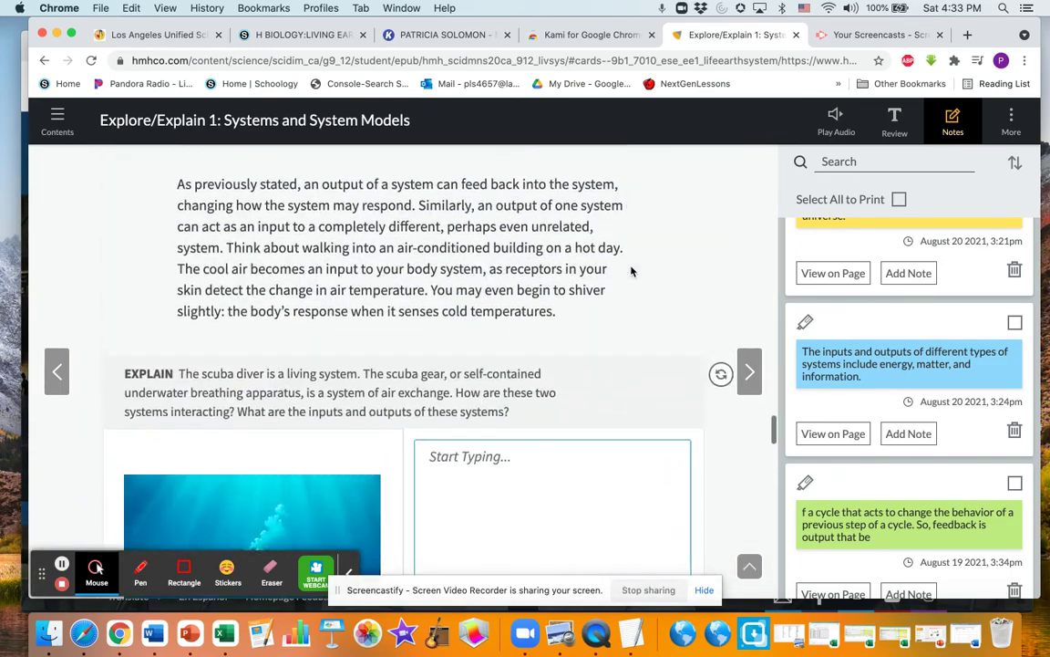
{"action": "scroll", "coordinate": [631, 270], "scroll_direction": "up", "scroll_amount": 15}
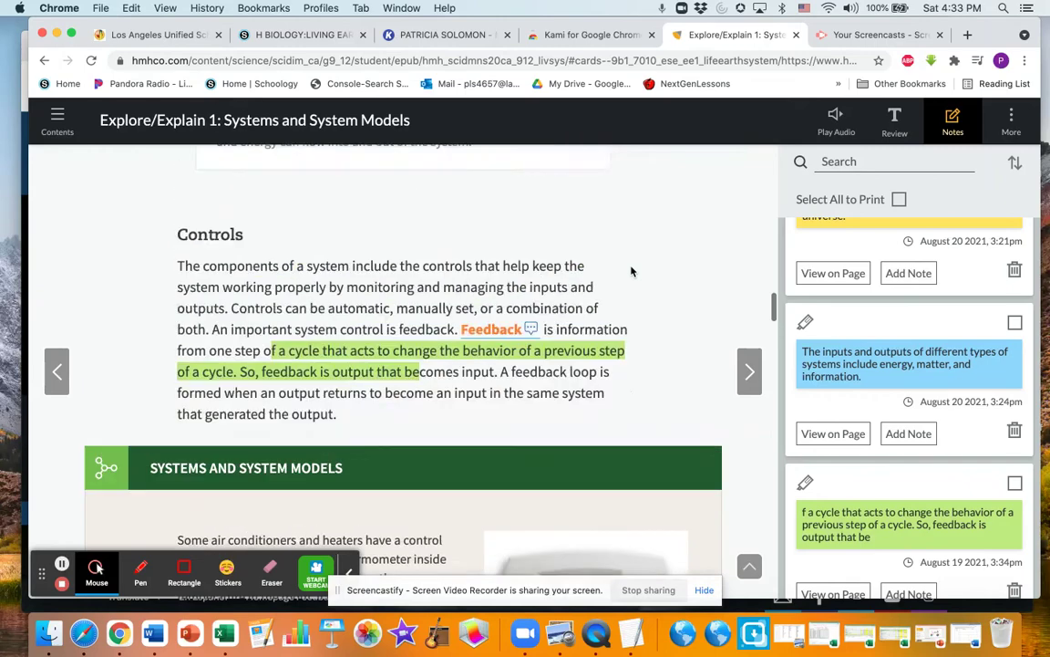
{"action": "scroll", "coordinate": [631, 270], "scroll_direction": "up", "scroll_amount": 6}
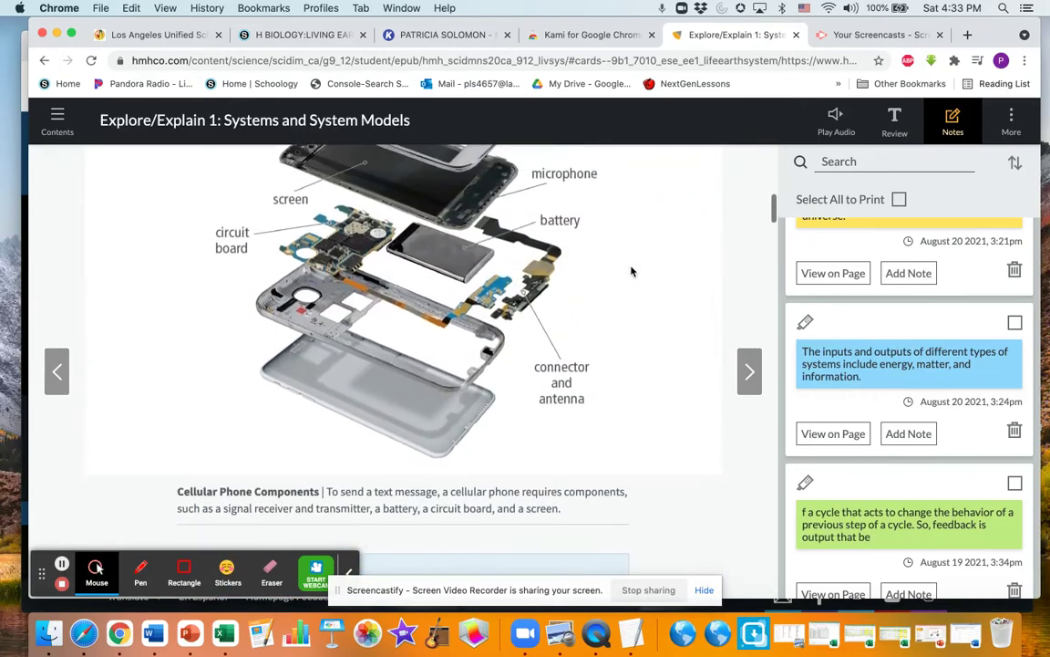
{"action": "scroll", "coordinate": [631, 270], "scroll_direction": "up", "scroll_amount": 10}
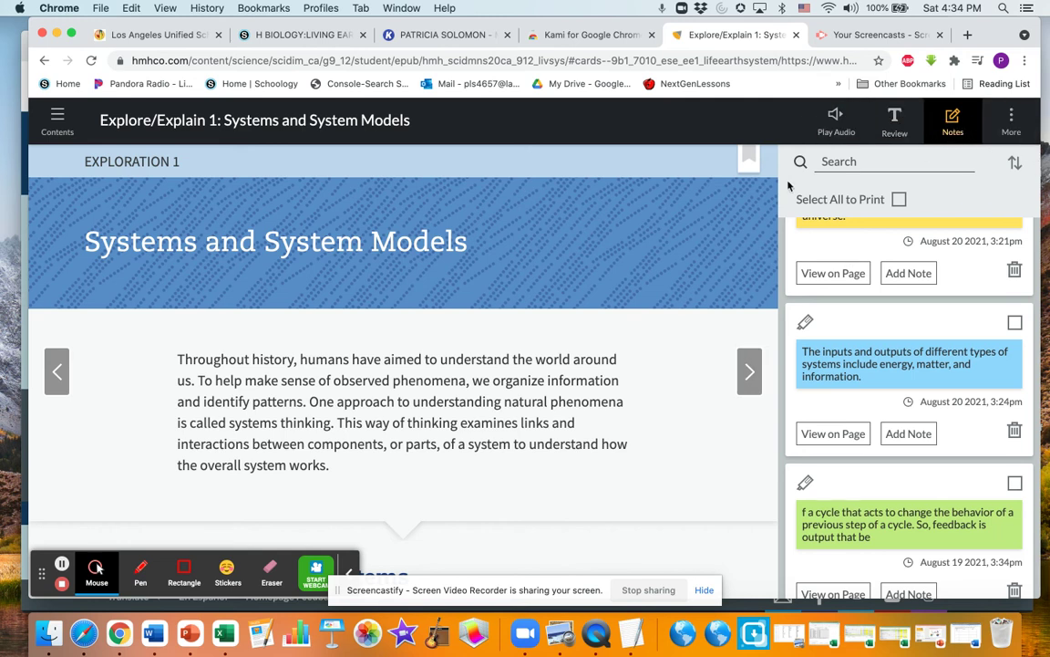
{"action": "scroll", "coordinate": [692, 237], "scroll_direction": "down", "scroll_amount": 1}
{"action": "scroll", "coordinate": [692, 238], "scroll_direction": "up", "scroll_amount": 1}
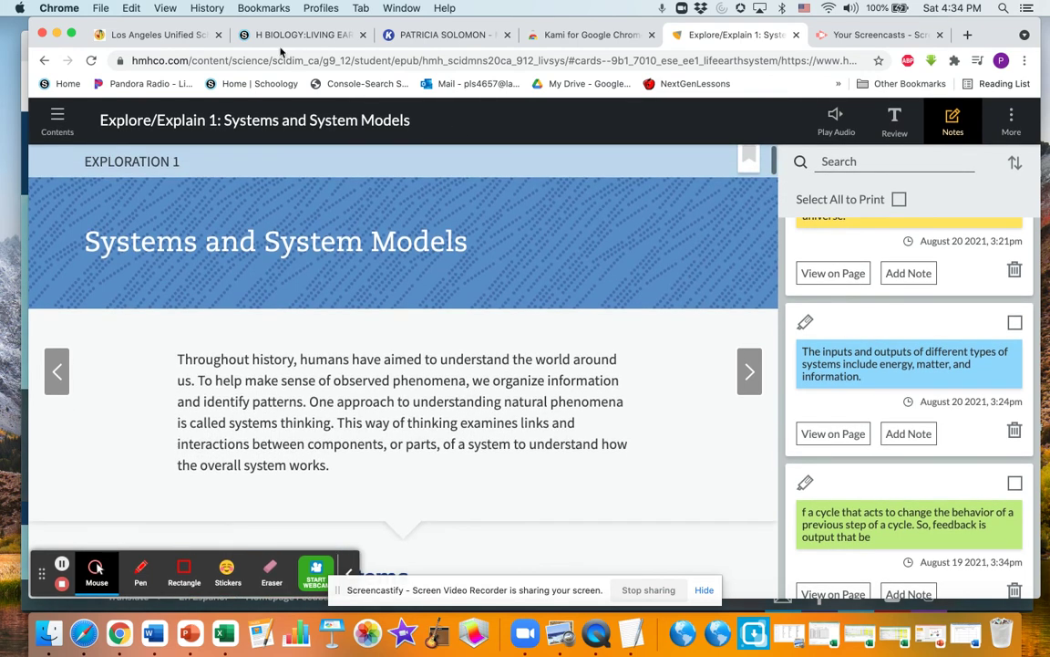
- Show the book's table of contents and hide it again, and briefly check the additional options
{"action": "left_click", "coordinate": [56, 118]}
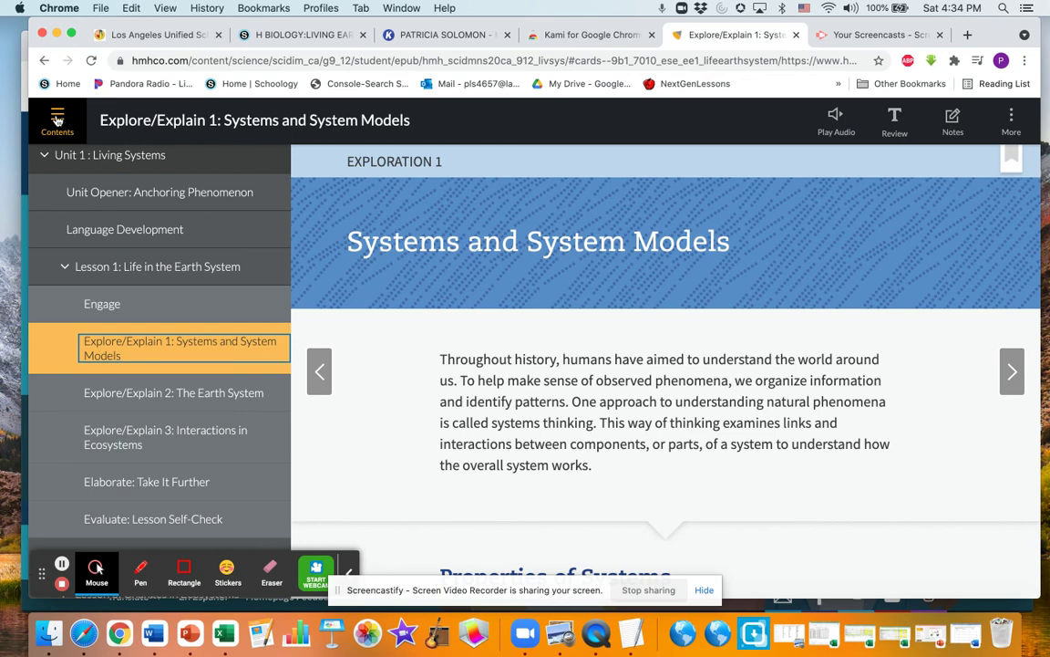
{"action": "left_click", "coordinate": [57, 119]}
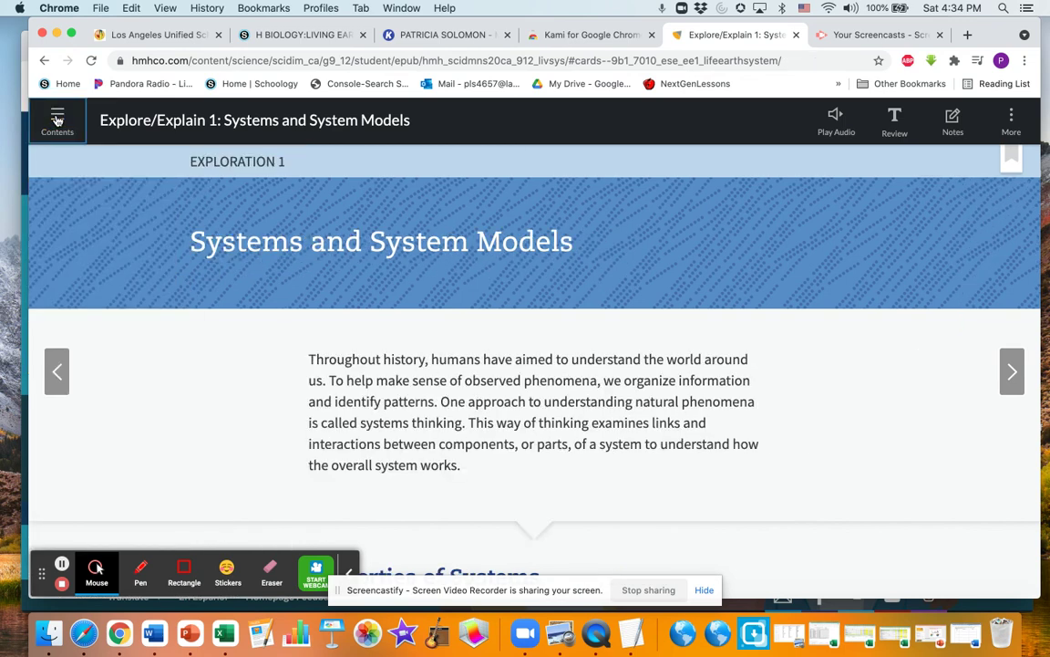
{"action": "left_click", "coordinate": [1011, 122]}
{"action": "left_click", "coordinate": [1011, 122]}
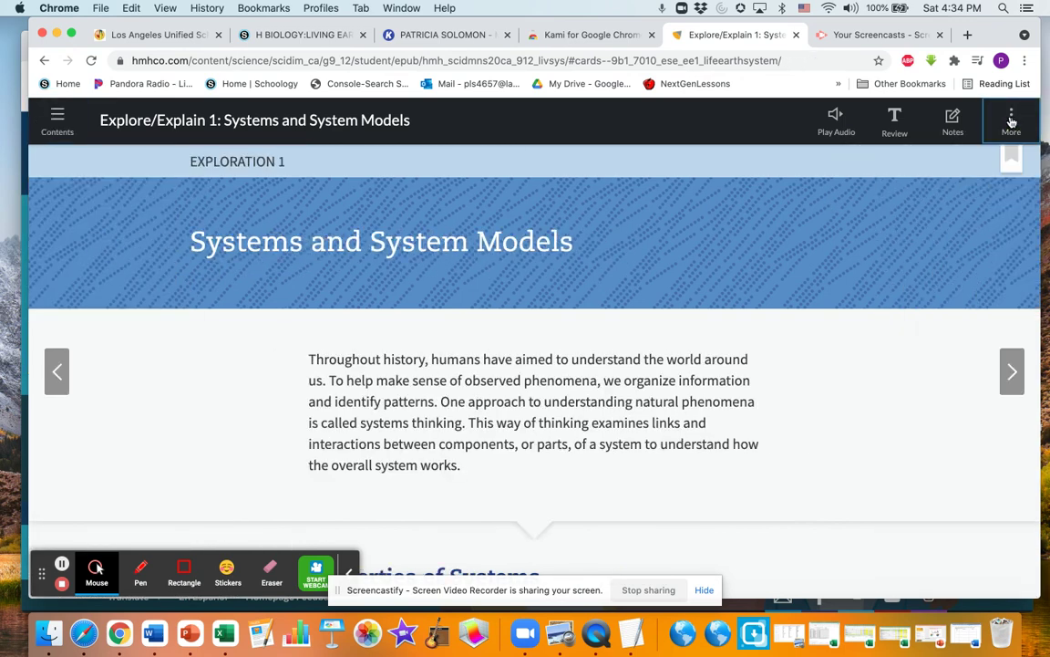
- Go to the Apply question on whether the human body is an open, closed, or isolated system
{"action": "scroll", "coordinate": [527, 424], "scroll_direction": "down", "scroll_amount": 10}
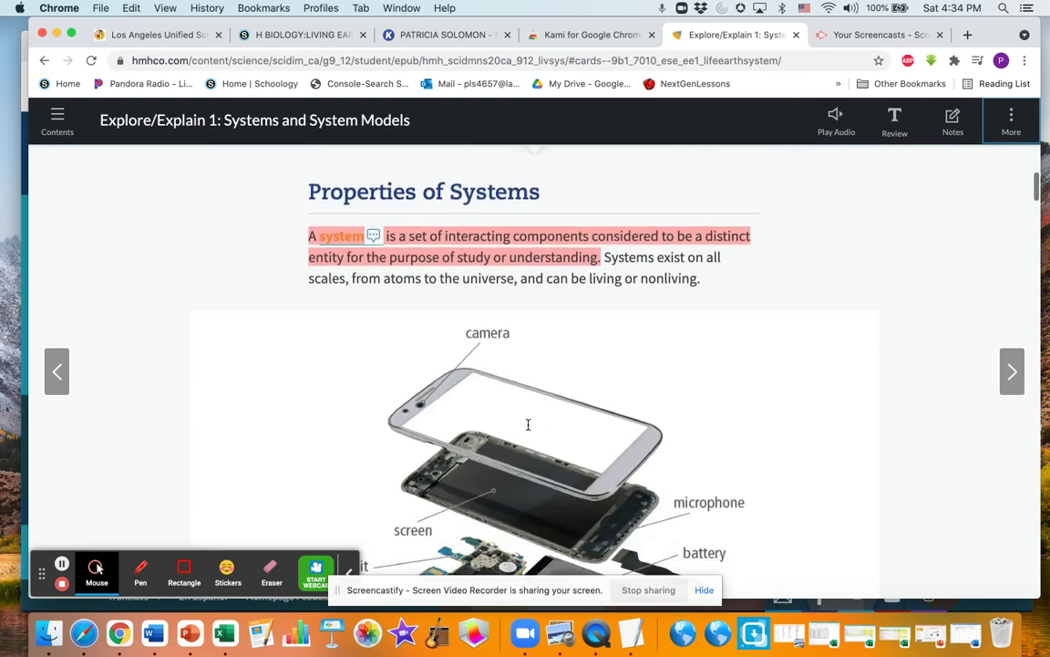
{"action": "scroll", "coordinate": [527, 428], "scroll_direction": "down", "scroll_amount": 8}
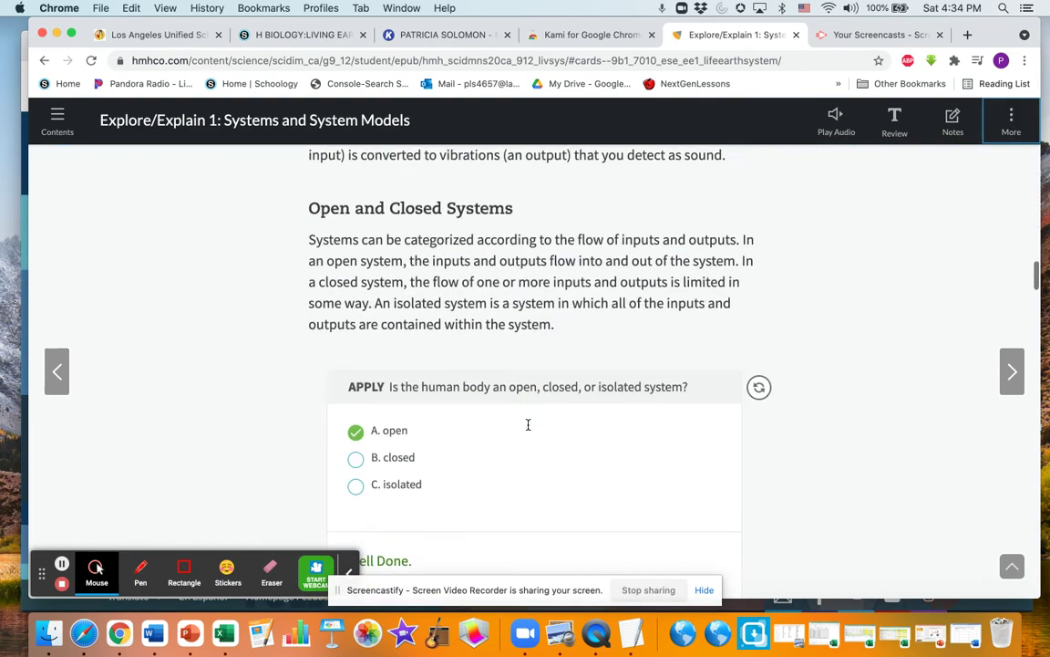
{"action": "scroll", "coordinate": [617, 399], "scroll_direction": "down", "scroll_amount": 5}
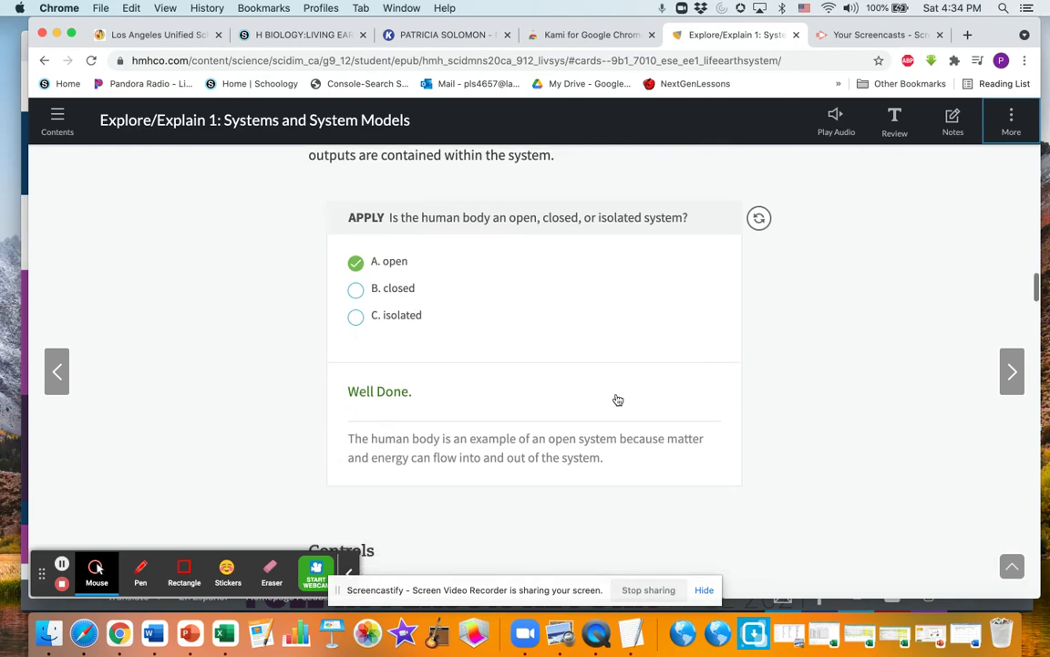